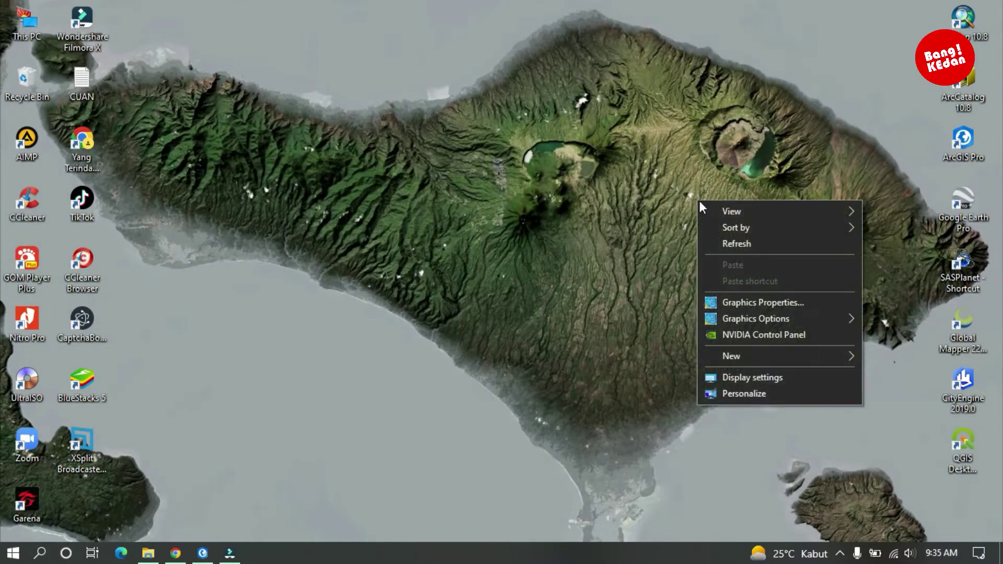
pyautogui.click(728, 240)
pyautogui.rightClick(685, 192)
pyautogui.click(723, 236)
pyautogui.click(839, 554)
pyautogui.click(840, 554)
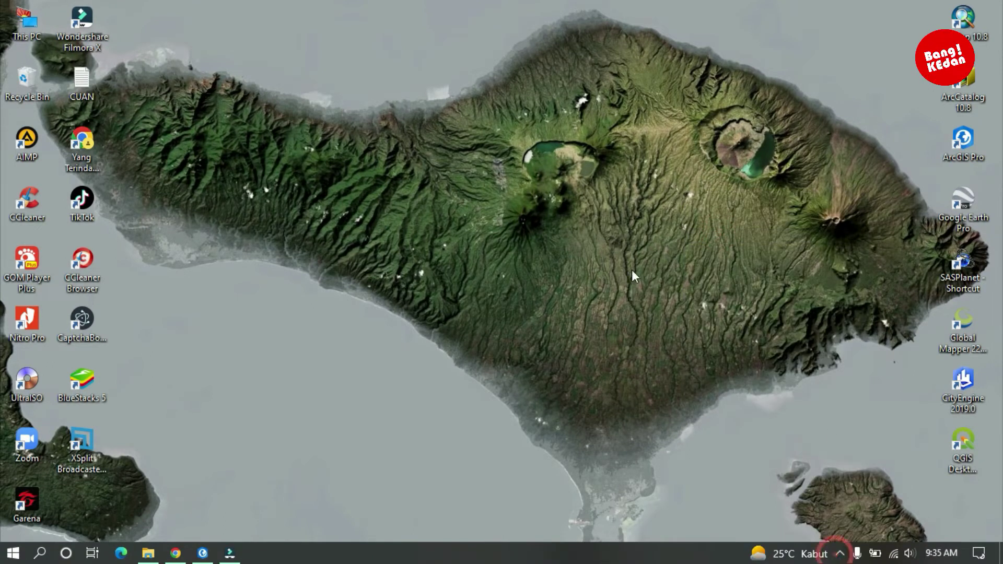
pyautogui.rightClick(621, 205)
pyautogui.click(635, 241)
# - Switch to ArcGIS Pro and turn on the Medan layer in the MapMedan map
pyautogui.click(211, 557)
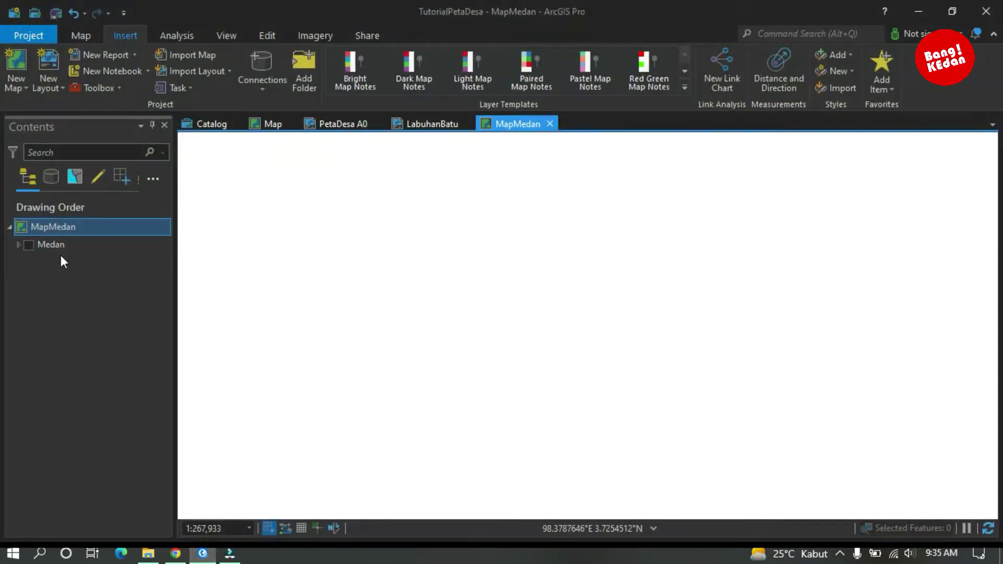
pyautogui.click(28, 245)
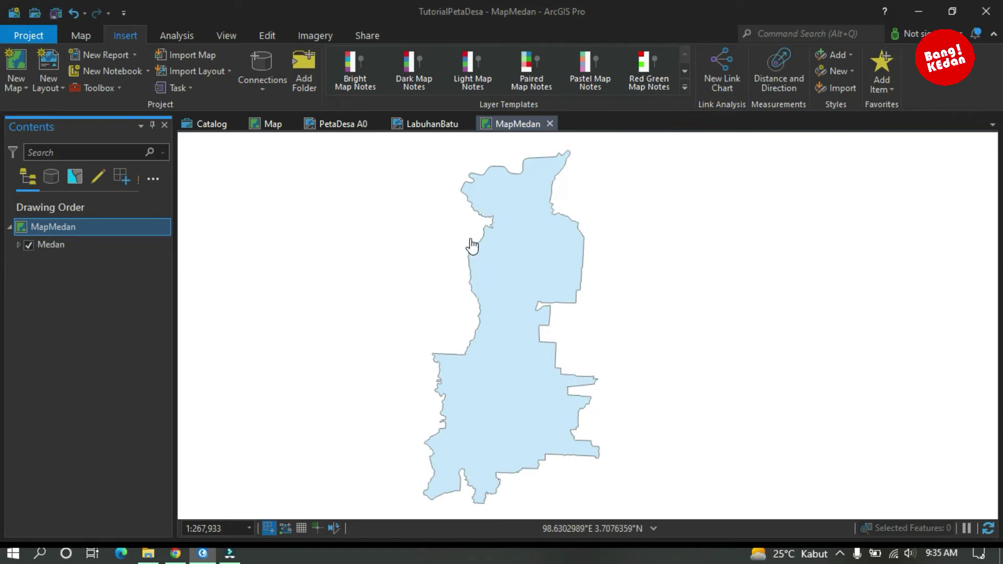
# - Add the JALANmedan_Clip feature class from TutorialPetaDesa.gdb in the project folder to MapMedan and return to that map
pyautogui.click(209, 124)
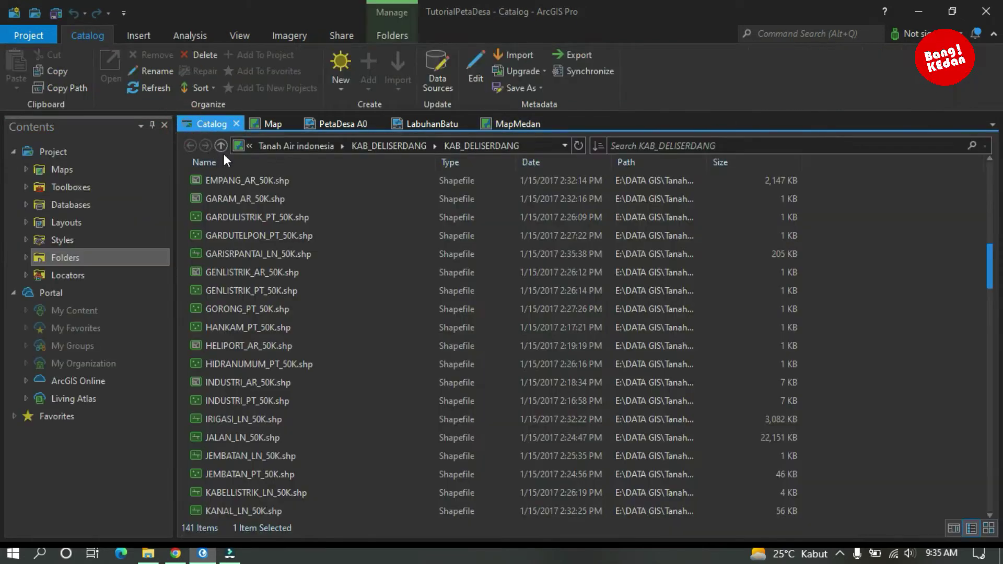
pyautogui.click(277, 146)
pyautogui.click(275, 147)
pyautogui.doubleClick(220, 271)
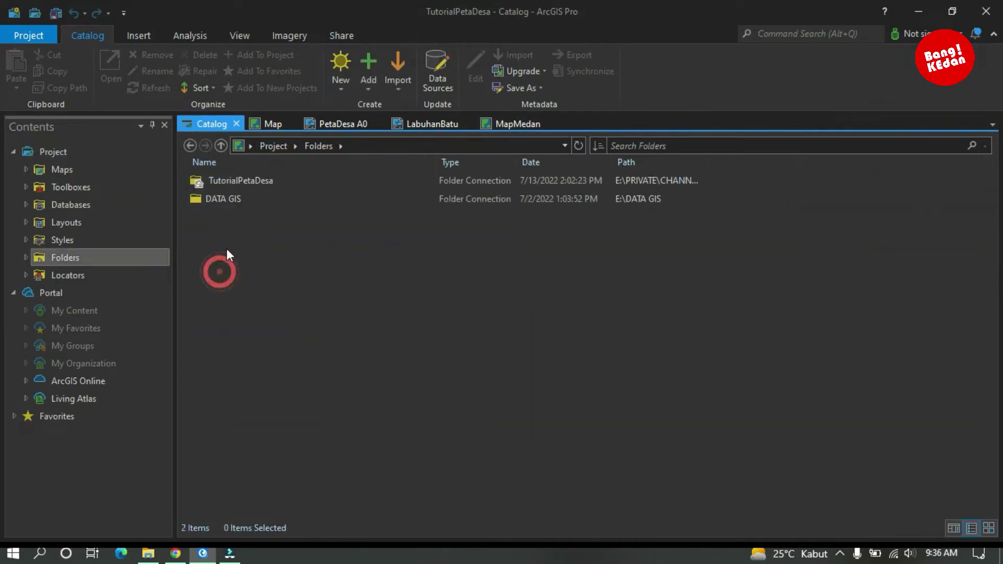
pyautogui.doubleClick(243, 183)
pyautogui.click(233, 219)
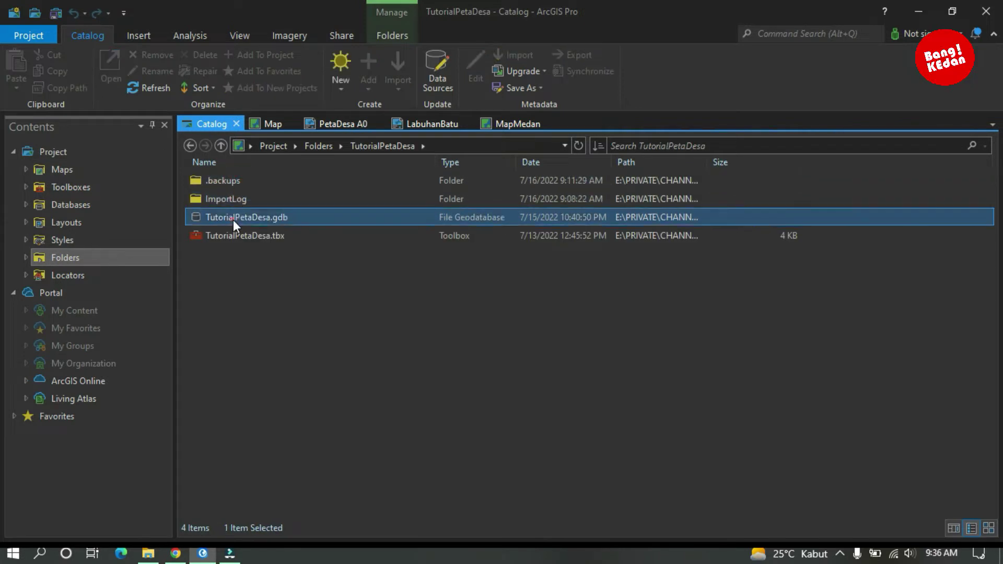
pyautogui.doubleClick(233, 220)
pyautogui.rightClick(241, 180)
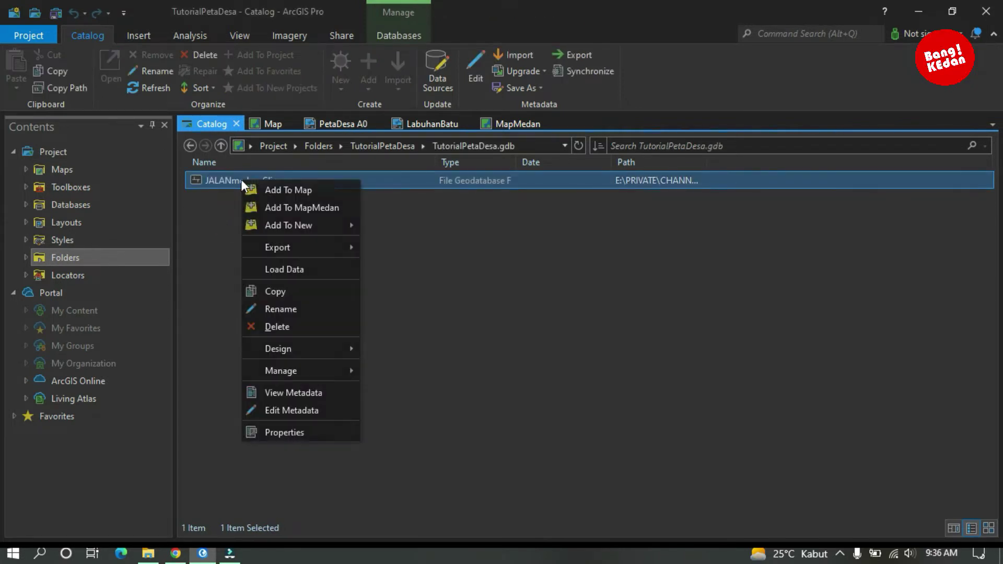
pyautogui.click(282, 209)
pyautogui.click(503, 124)
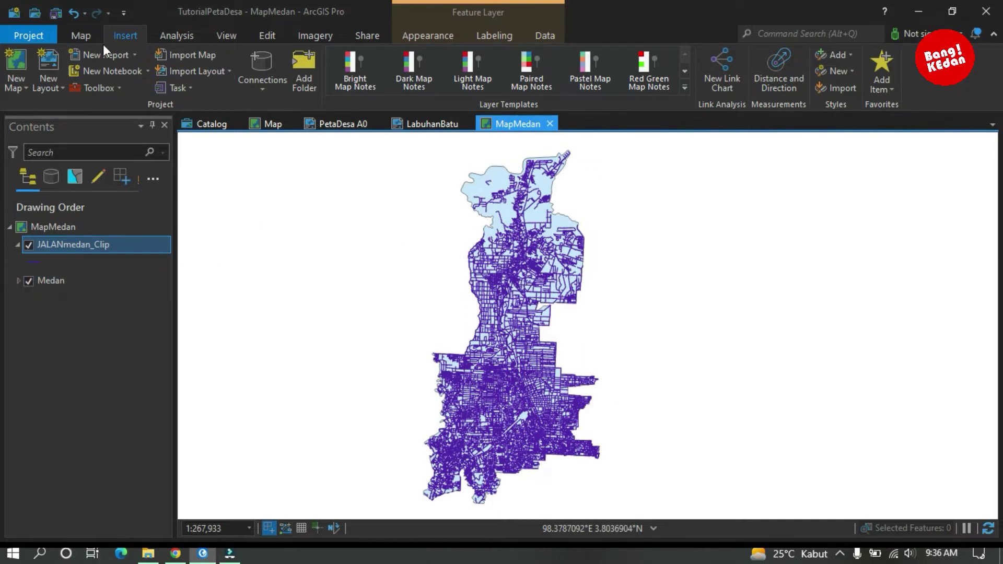
# - Create a new layout with an ISO A1 portrait page
pyautogui.click(50, 83)
pyautogui.scroll(-3, 227, 242)
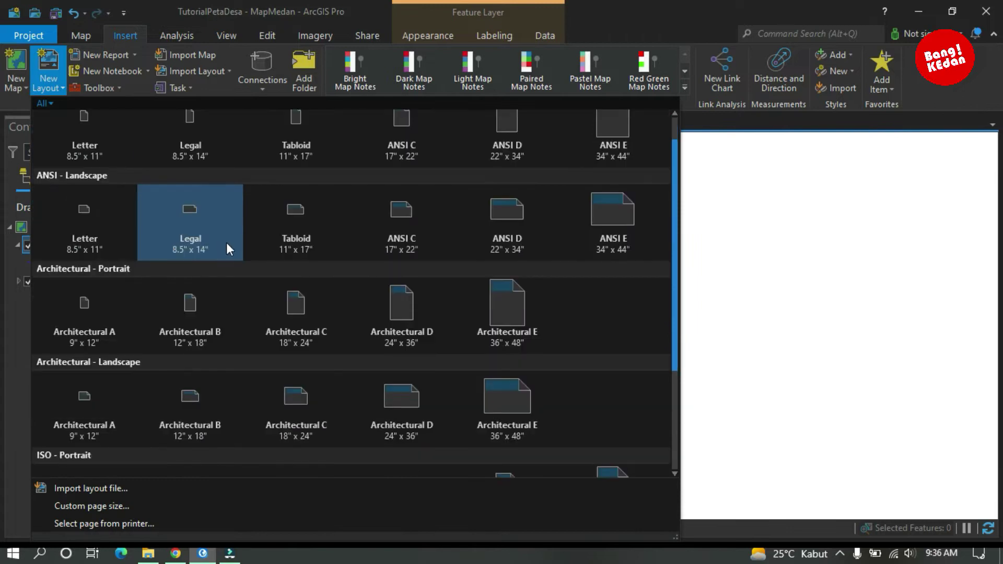
pyautogui.click(509, 397)
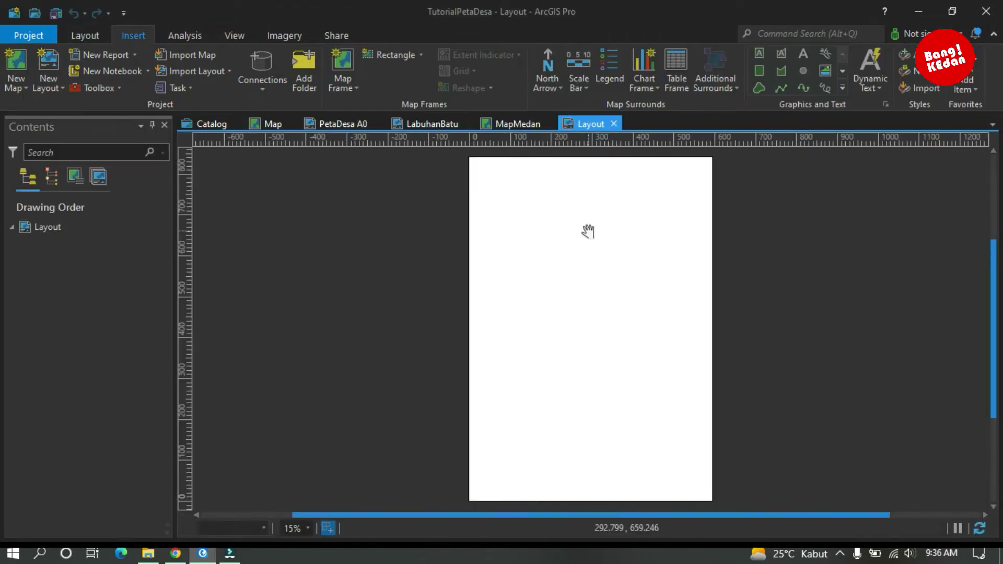
# - Insert a MapMedan map frame about 550 × 794 mm that leaves a narrow margin around the page
pyautogui.click(356, 89)
pyautogui.click(487, 384)
pyautogui.moveTo(478, 169); pyautogui.dragTo(703, 493)
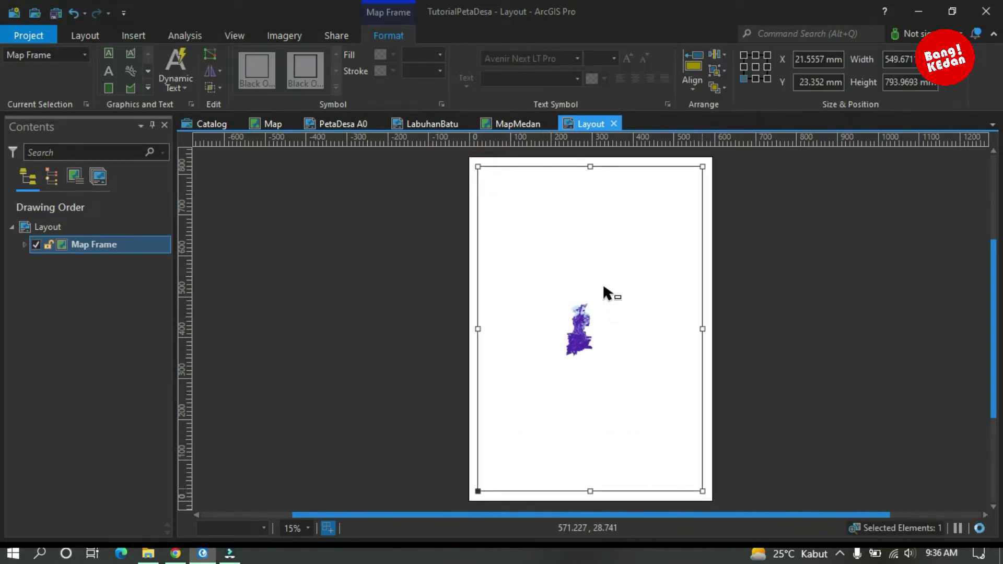
# - Activate the map frame, centre Medan in it at a scale of 1:50,000, and return to the layout
pyautogui.rightClick(519, 169)
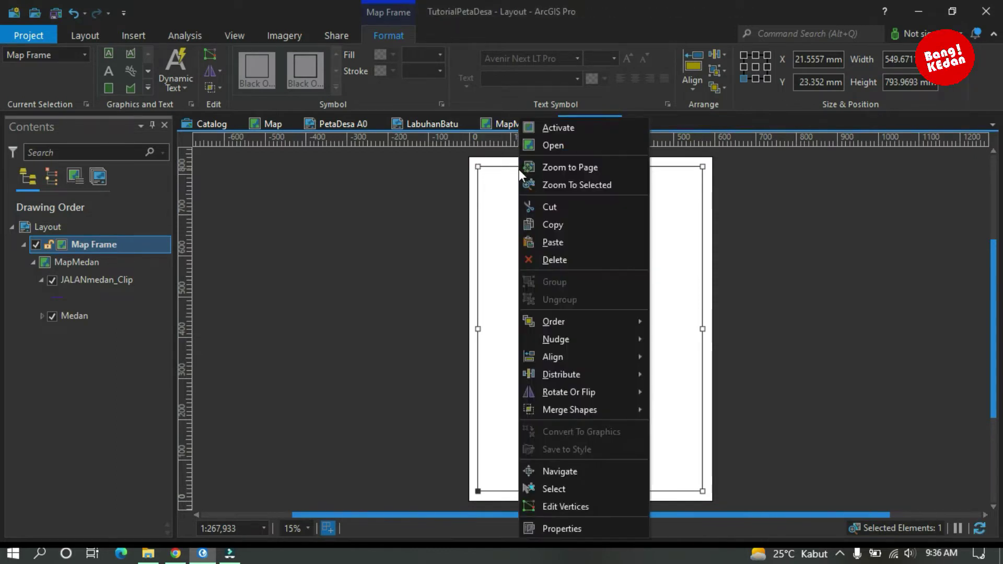
pyautogui.click(552, 124)
pyautogui.scroll(5, 566, 330)
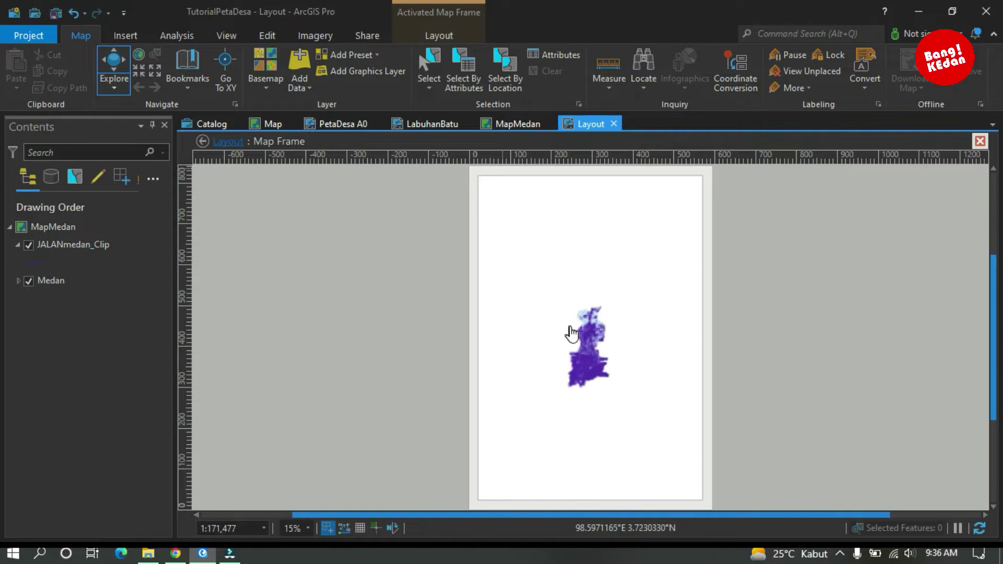
pyautogui.scroll(2, 583, 321)
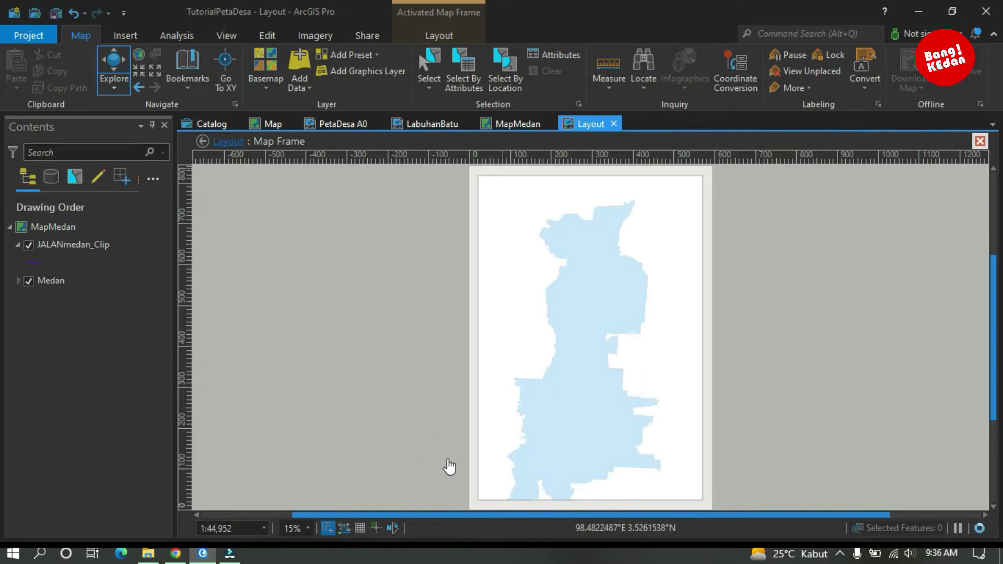
pyautogui.moveTo(578, 370); pyautogui.dragTo(580, 351)
pyautogui.click(225, 529)
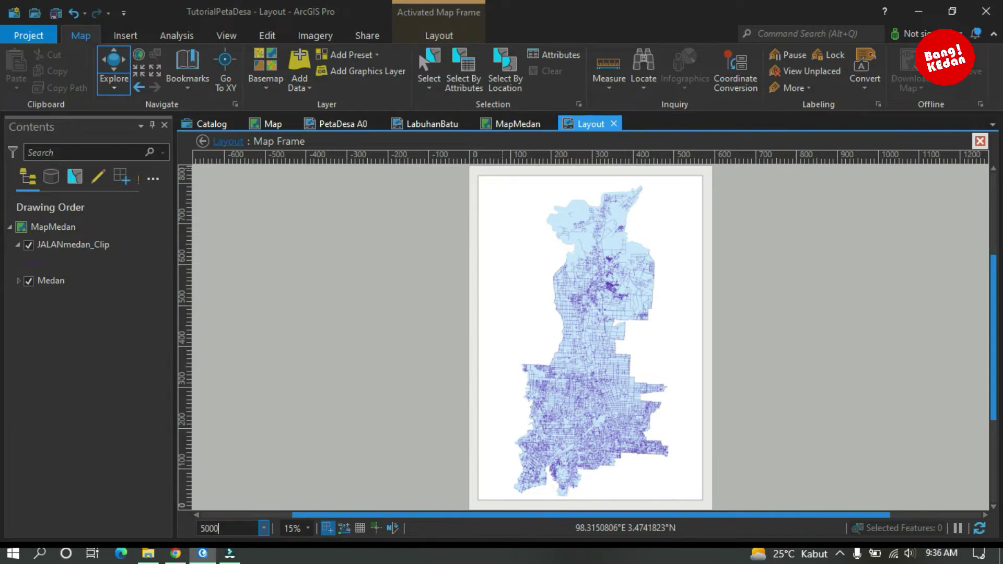
pyautogui.press('Return')
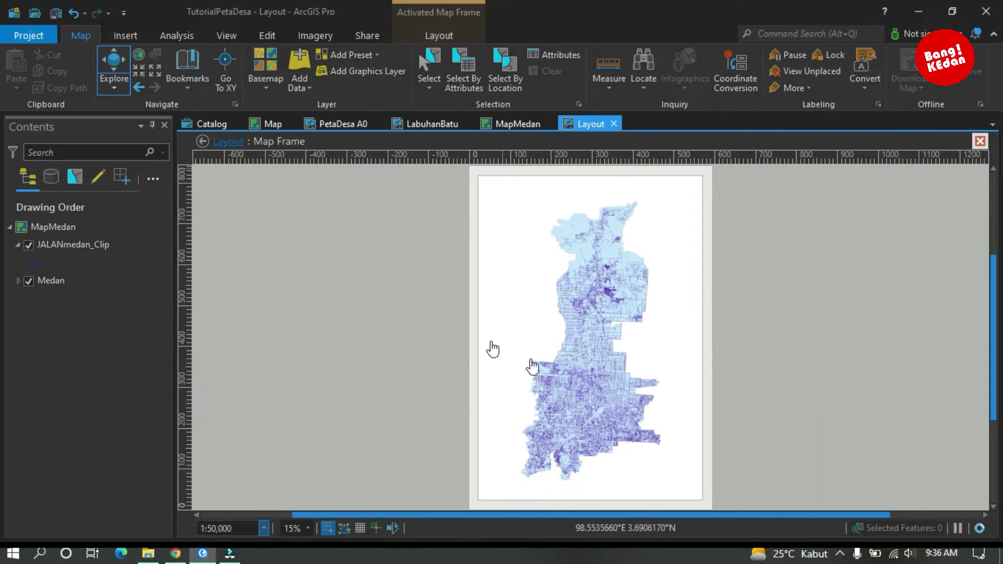
pyautogui.click(202, 142)
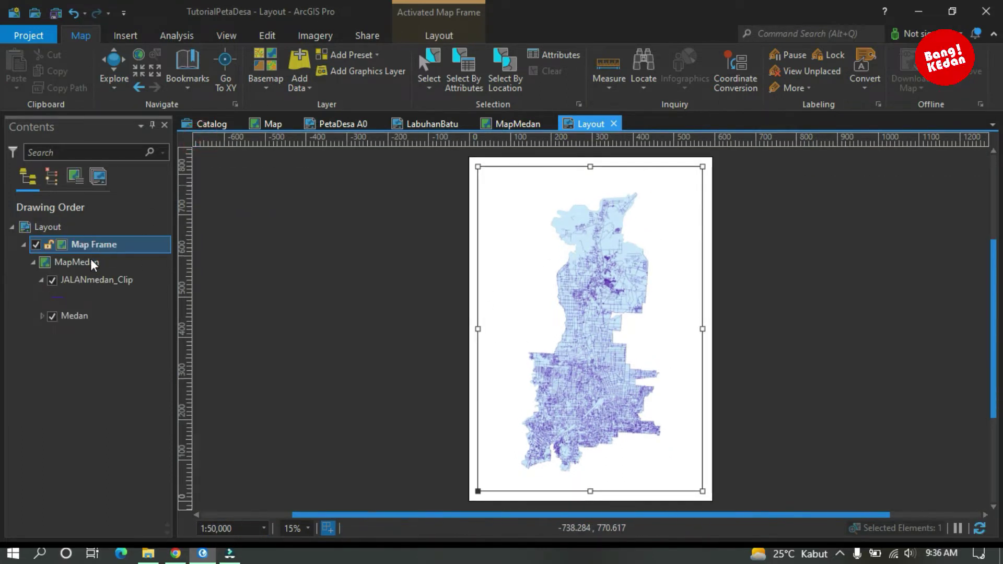
# - Hide the Medan layer and give the map frame a dark gray background with a 0 pt border
pyautogui.click(52, 317)
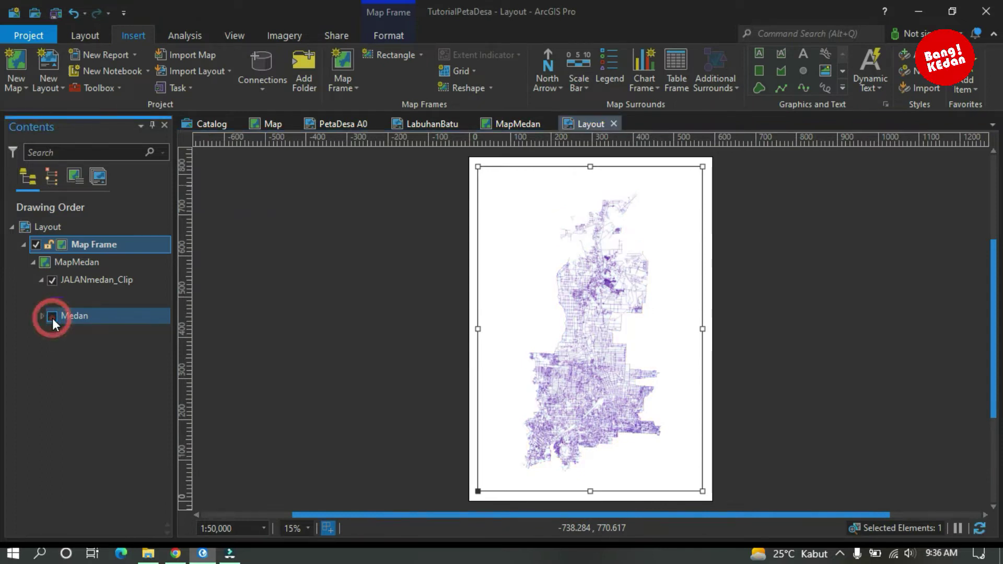
pyautogui.rightClick(515, 169)
pyautogui.click(574, 528)
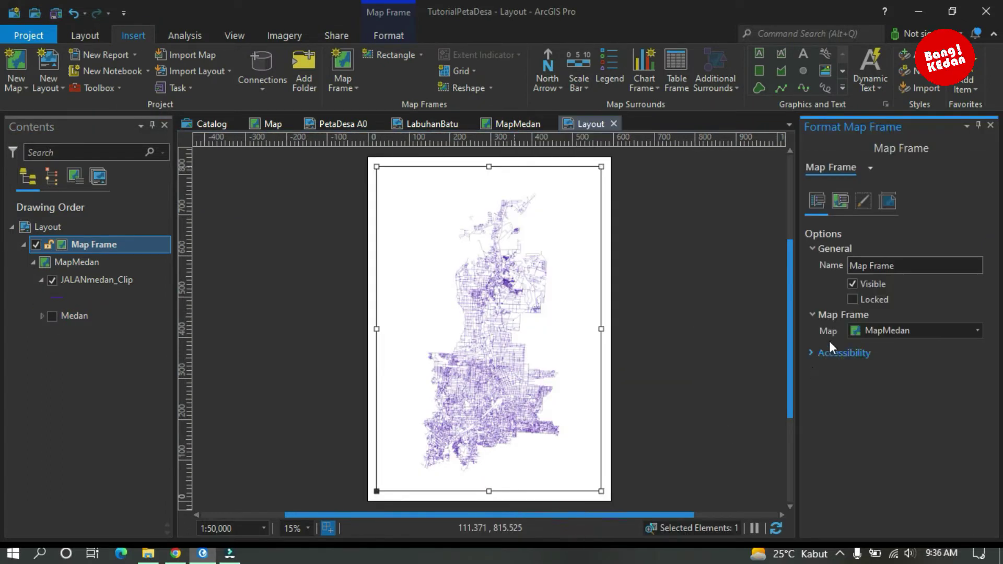
pyautogui.click(863, 201)
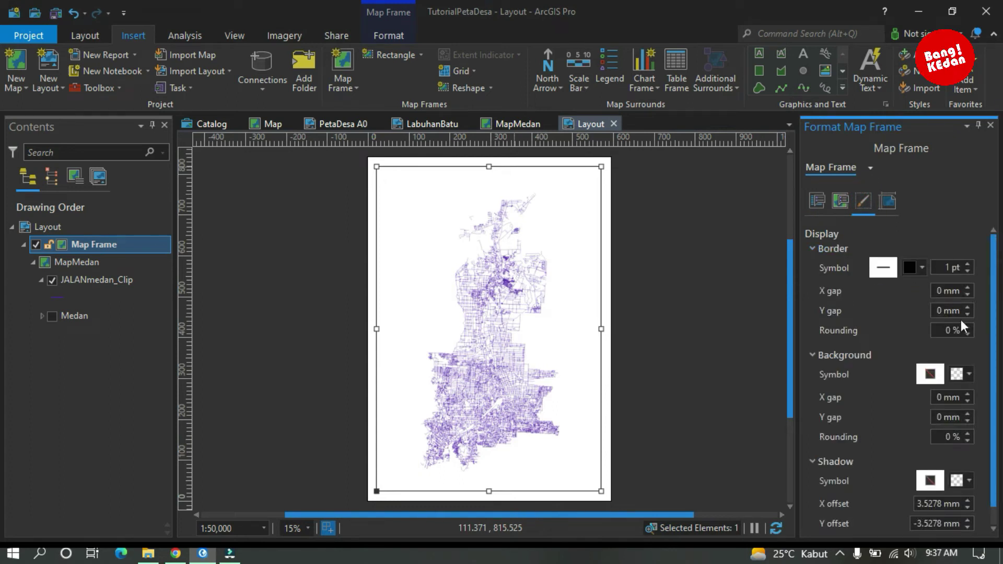
pyautogui.click(969, 374)
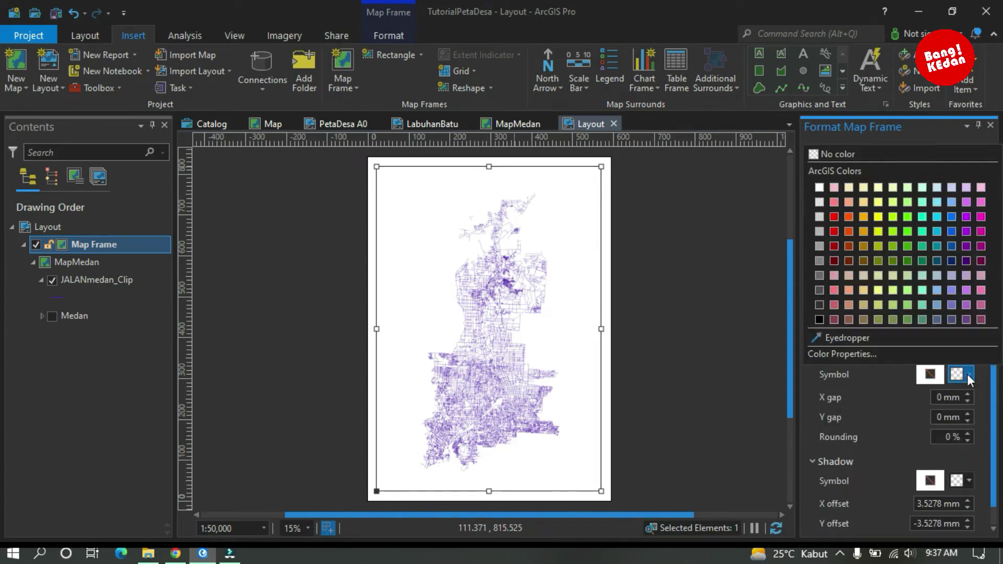
pyautogui.click(821, 304)
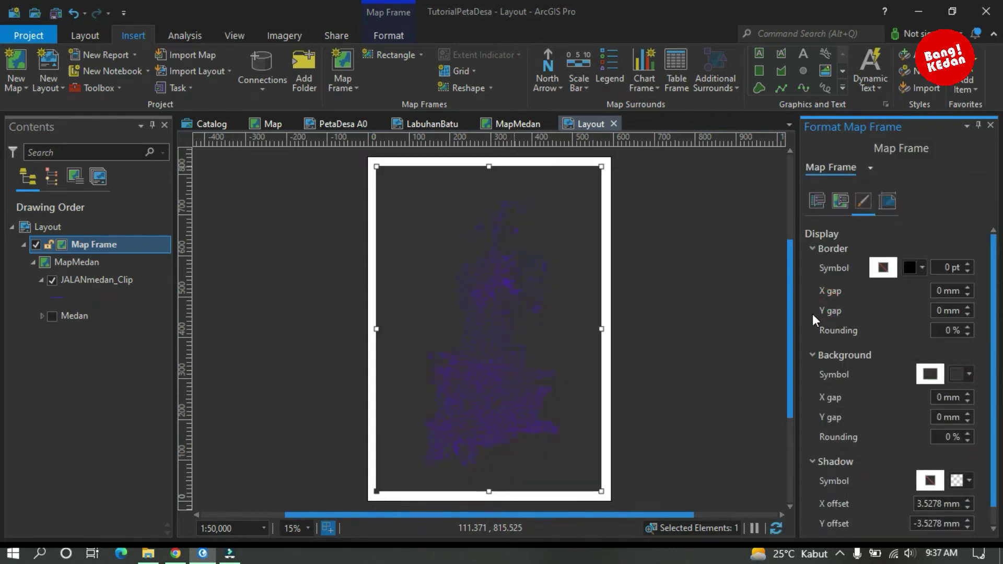
pyautogui.click(990, 127)
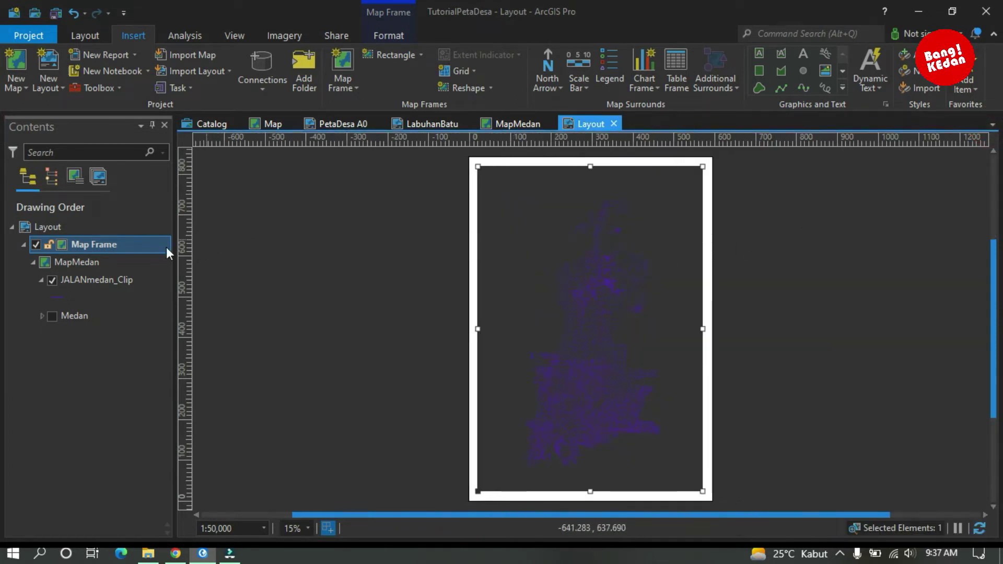
# - Symbolize the JALANmedan_Clip layer with Unique Values based on the REMARK field
pyautogui.rightClick(51, 297)
pyautogui.click(72, 279)
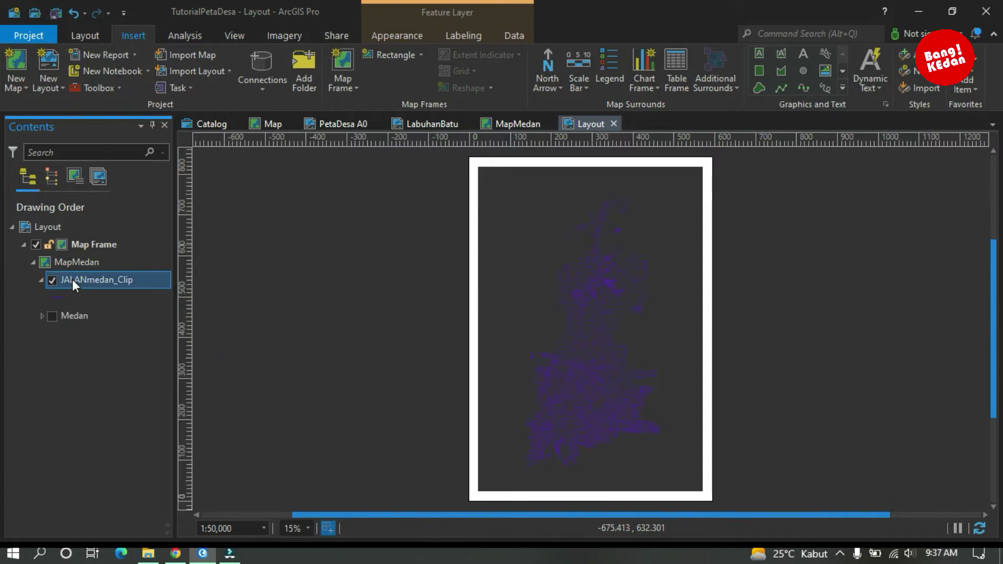
pyautogui.rightClick(72, 279)
pyautogui.click(112, 331)
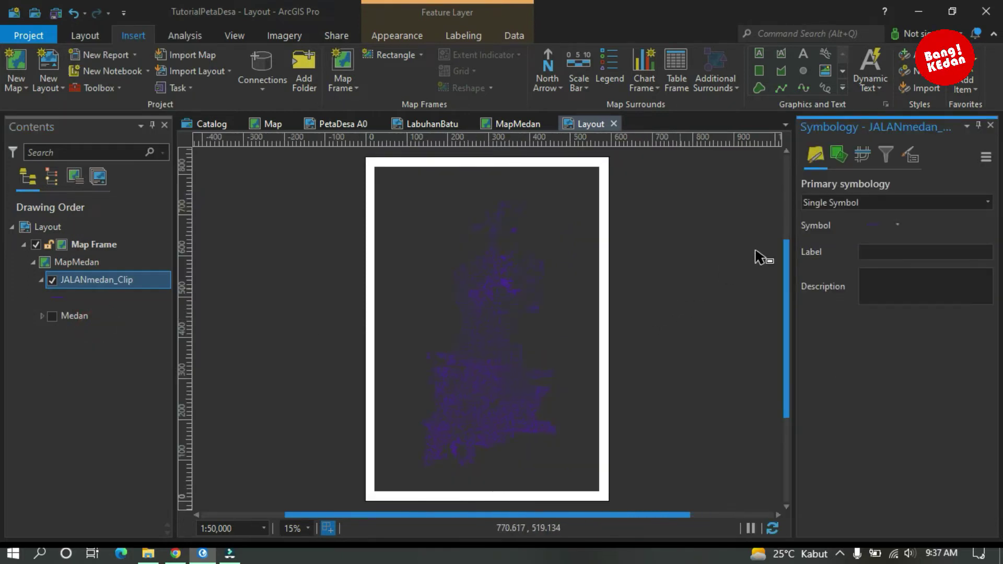
pyautogui.click(872, 201)
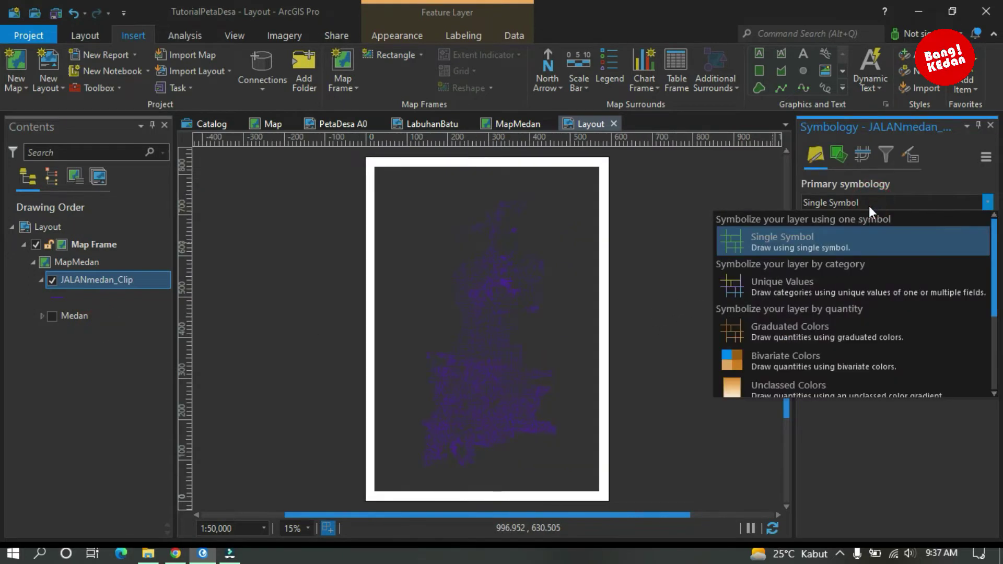
pyautogui.click(794, 282)
pyautogui.click(964, 226)
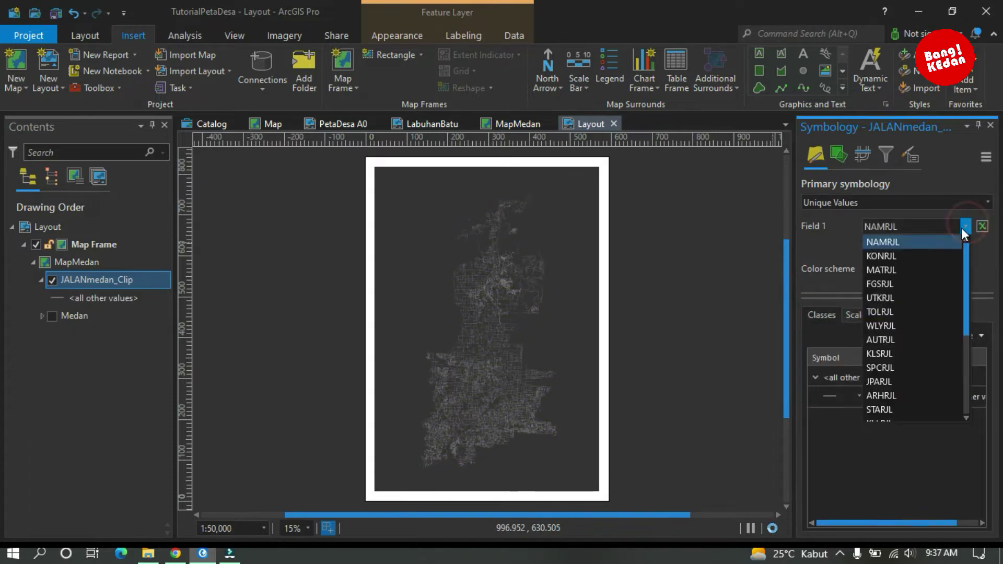
pyautogui.scroll(-3, 903, 319)
pyautogui.click(895, 365)
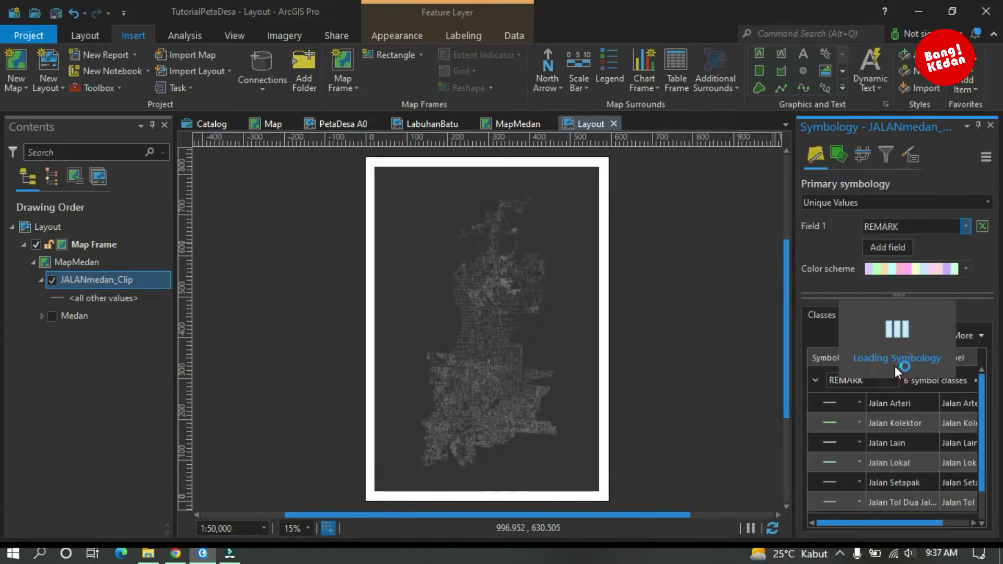
# - Remove the <all other values> class from the JALANmedan_Clip road symbology
pyautogui.scroll(-2, 904, 445)
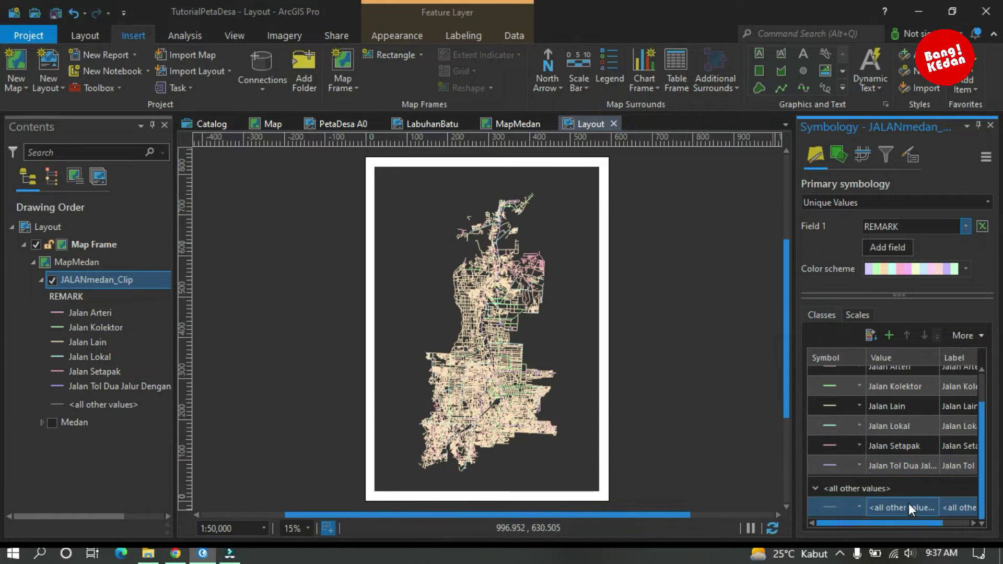
pyautogui.rightClick(909, 508)
pyautogui.click(832, 490)
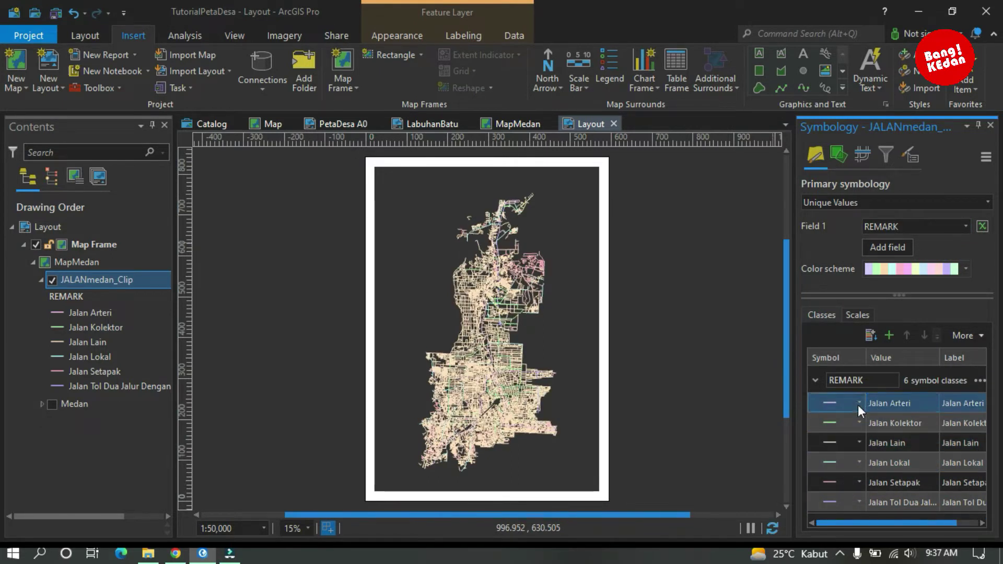
# - Format the Jalan Arteri class as a white solid stroke 4 pt wide
pyautogui.click(831, 403)
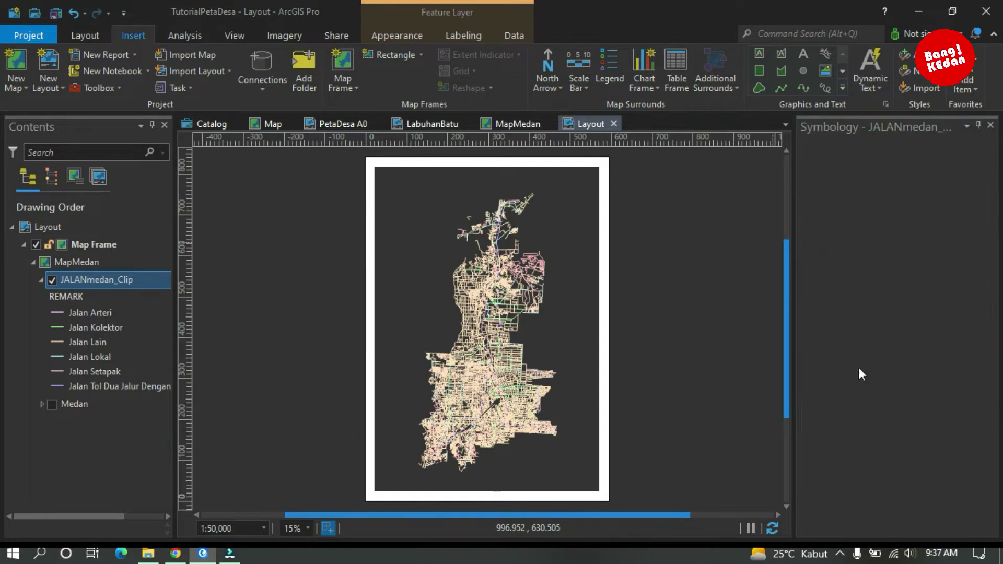
pyautogui.click(979, 277)
pyautogui.click(822, 328)
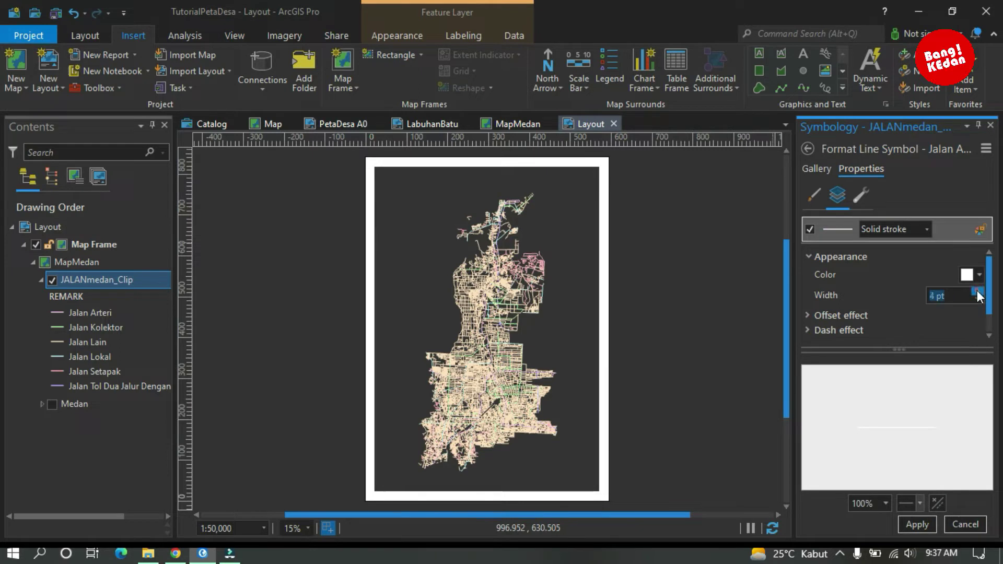
pyautogui.click(923, 525)
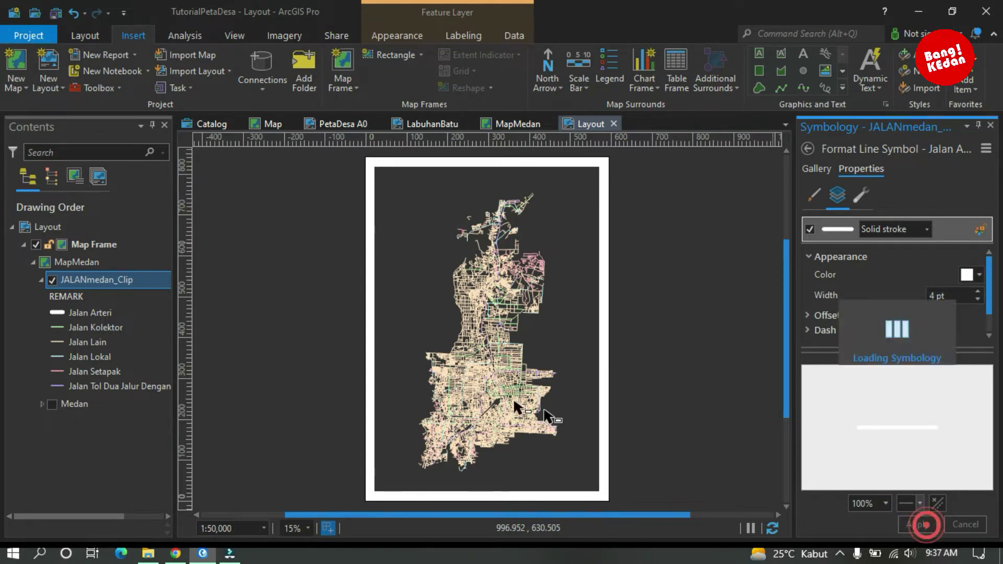
# - Format the Jalan Kolektor class as a white solid stroke 3 pt wide
pyautogui.click(61, 326)
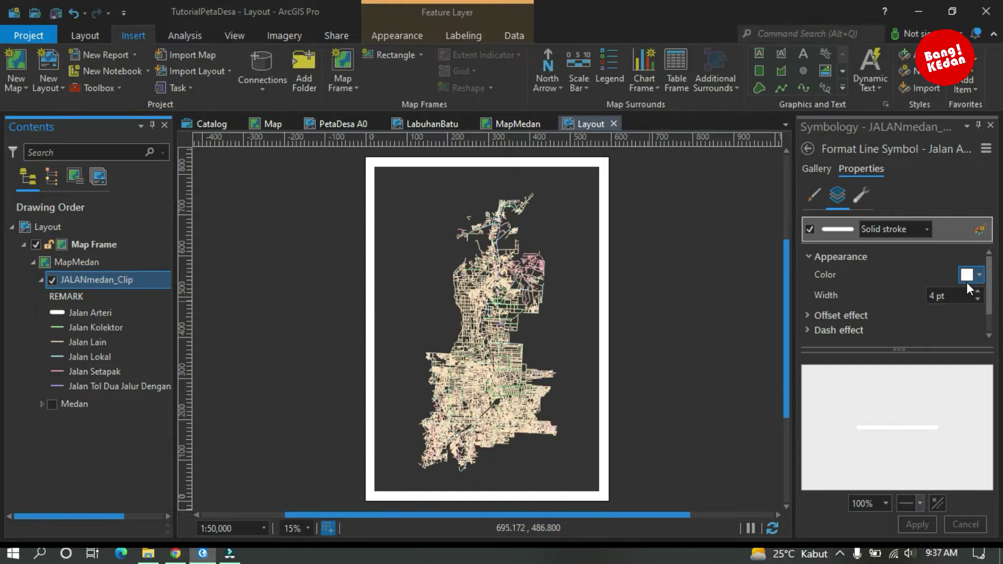
pyautogui.click(53, 328)
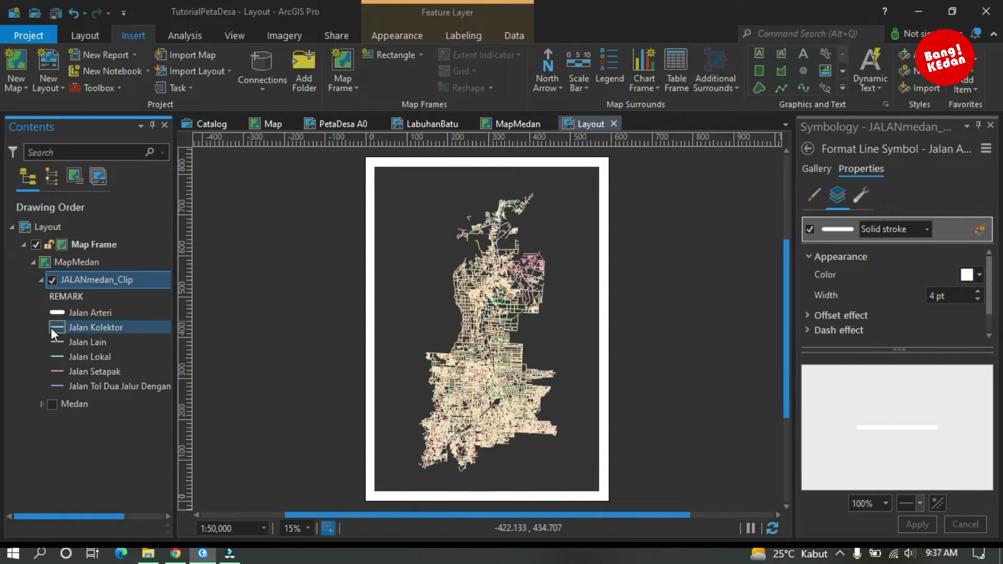
pyautogui.click(971, 275)
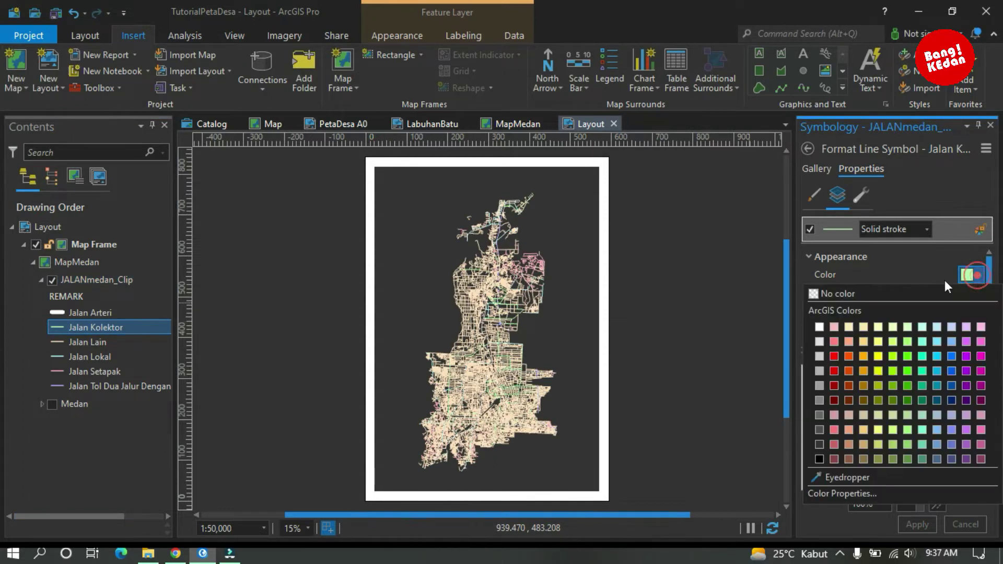
pyautogui.click(819, 327)
pyautogui.click(978, 291)
pyautogui.click(978, 291)
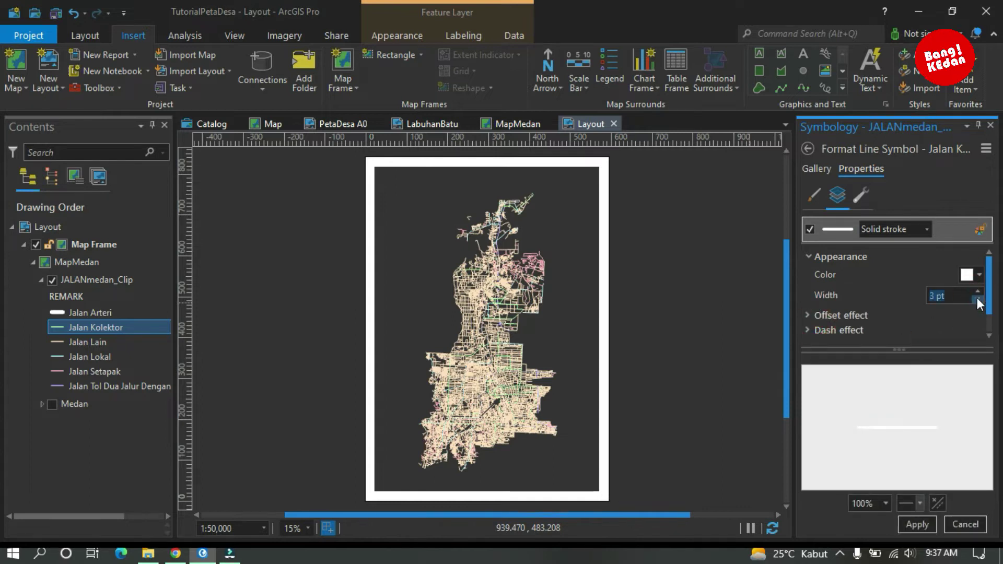
pyautogui.click(918, 524)
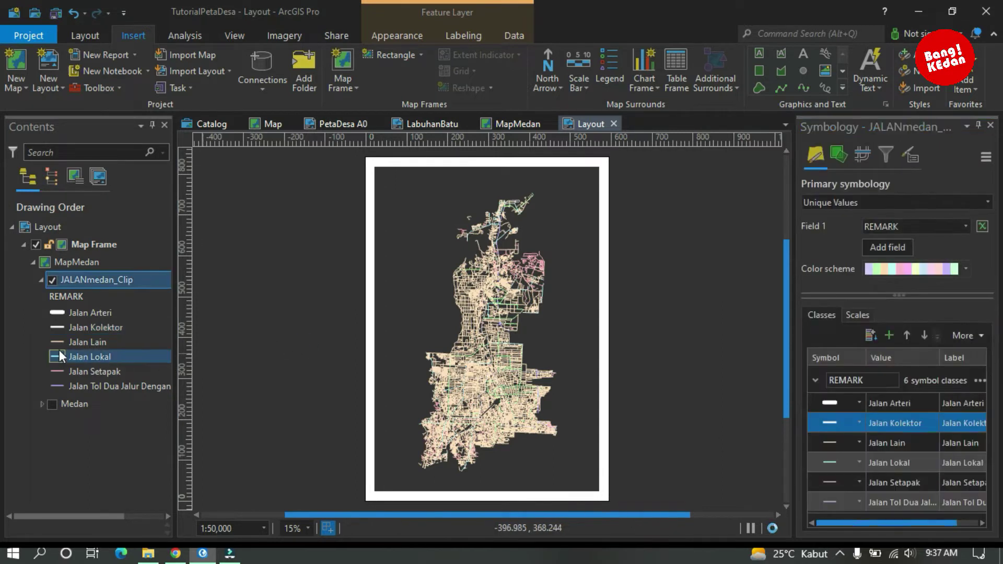
# - Format the Jalan Lain class as a white solid stroke 0.4 pt wide
pyautogui.click(58, 343)
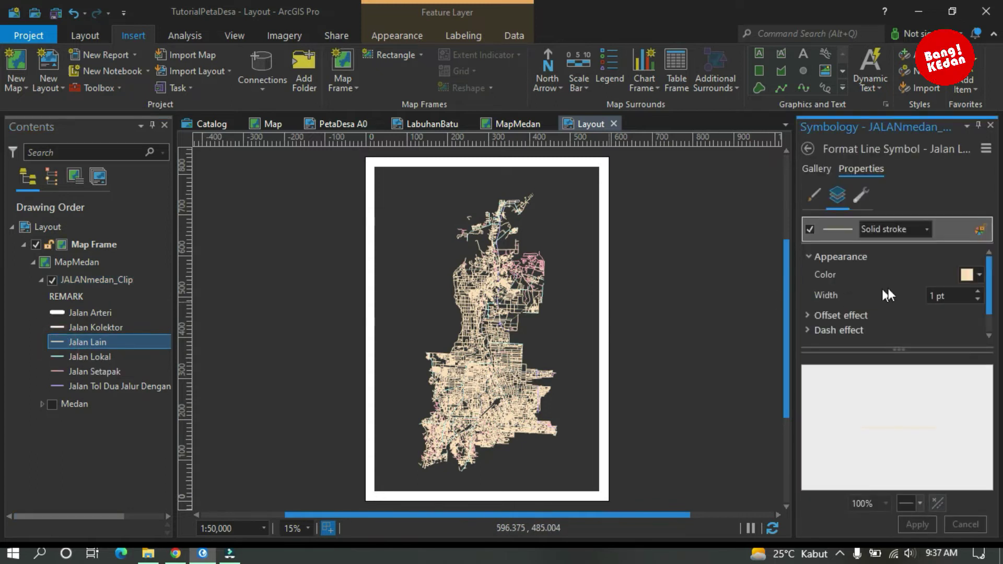
pyautogui.click(980, 275)
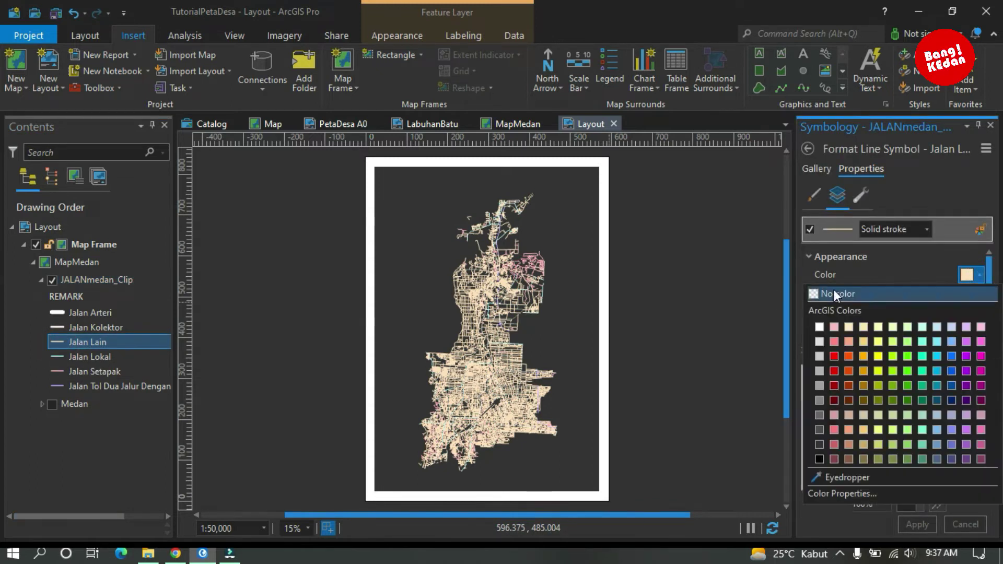
pyautogui.click(820, 323)
pyautogui.moveTo(953, 297); pyautogui.dragTo(876, 297)
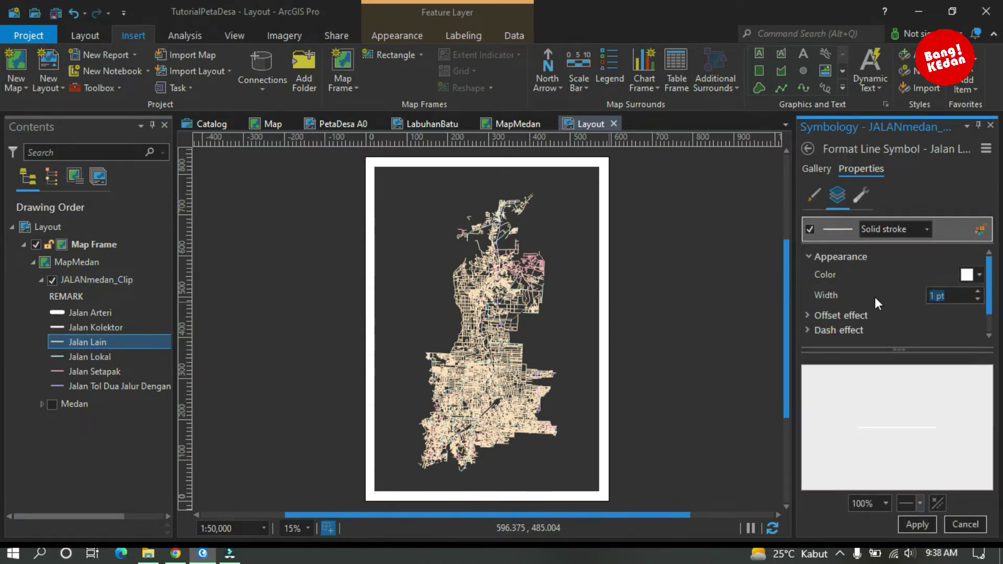
pyautogui.write('0.4')
pyautogui.click(917, 525)
# - Format the Jalan Lokal class as a white solid stroke 0.2 pt wide
pyautogui.click(69, 361)
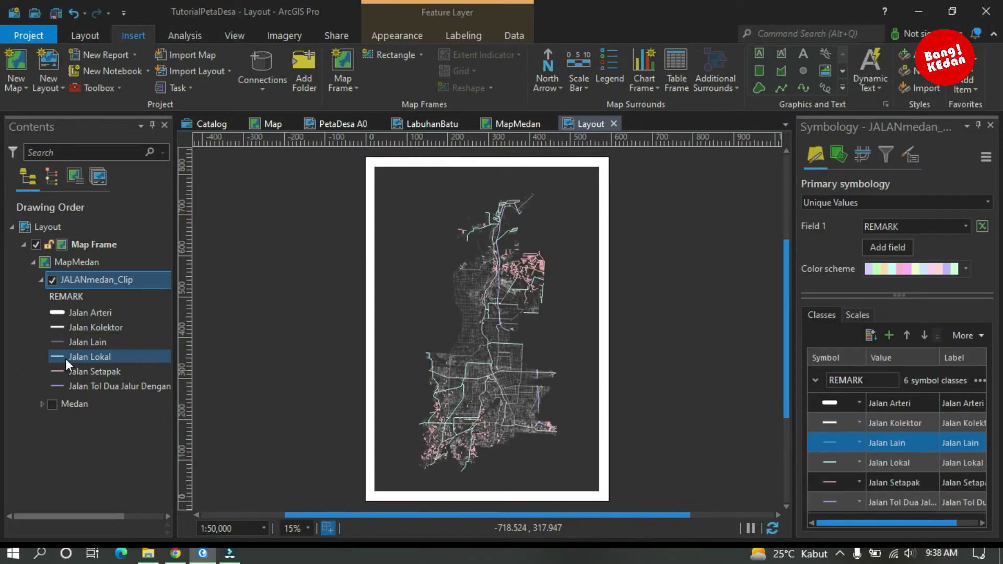
pyautogui.click(63, 357)
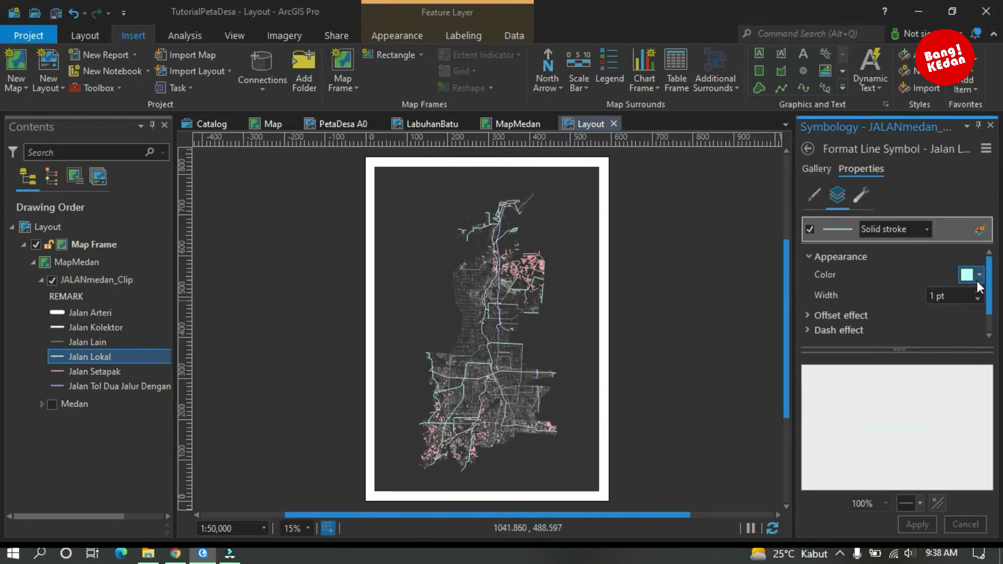
pyautogui.click(977, 281)
pyautogui.click(836, 324)
pyautogui.moveTo(967, 296); pyautogui.dragTo(875, 295)
pyautogui.write('0.2')
pyautogui.click(925, 523)
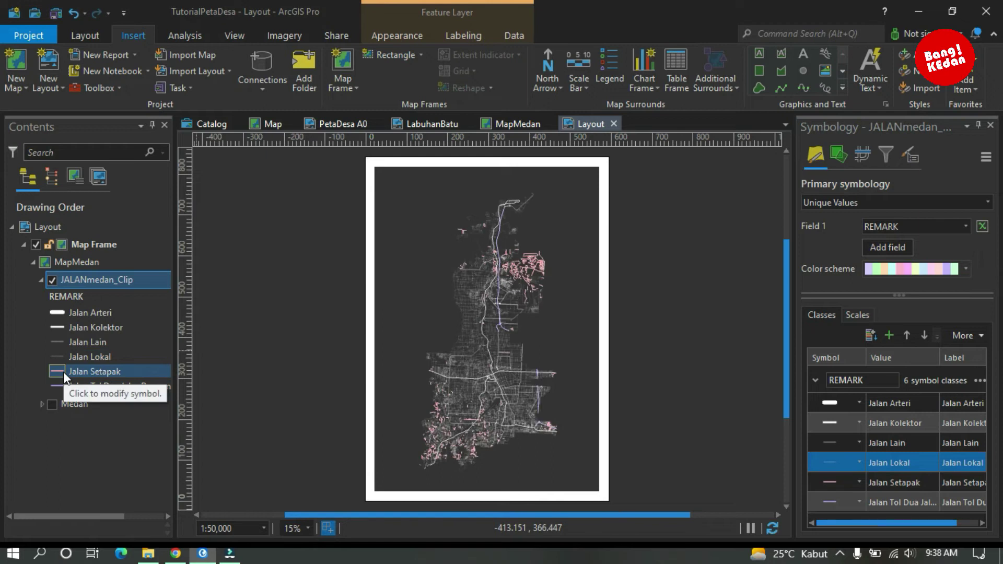
# - Format the Jalan Setapak class as a white solid stroke 0.5 pt wide
pyautogui.click(64, 372)
pyautogui.click(973, 276)
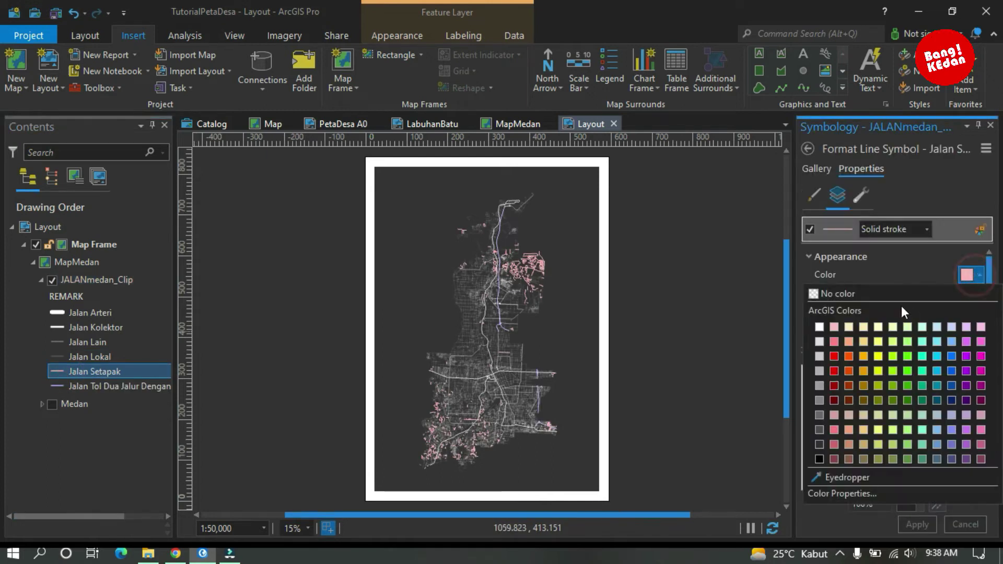
pyautogui.click(820, 327)
pyautogui.moveTo(967, 297); pyautogui.dragTo(849, 295)
pyautogui.write('0.5')
pyautogui.click(918, 524)
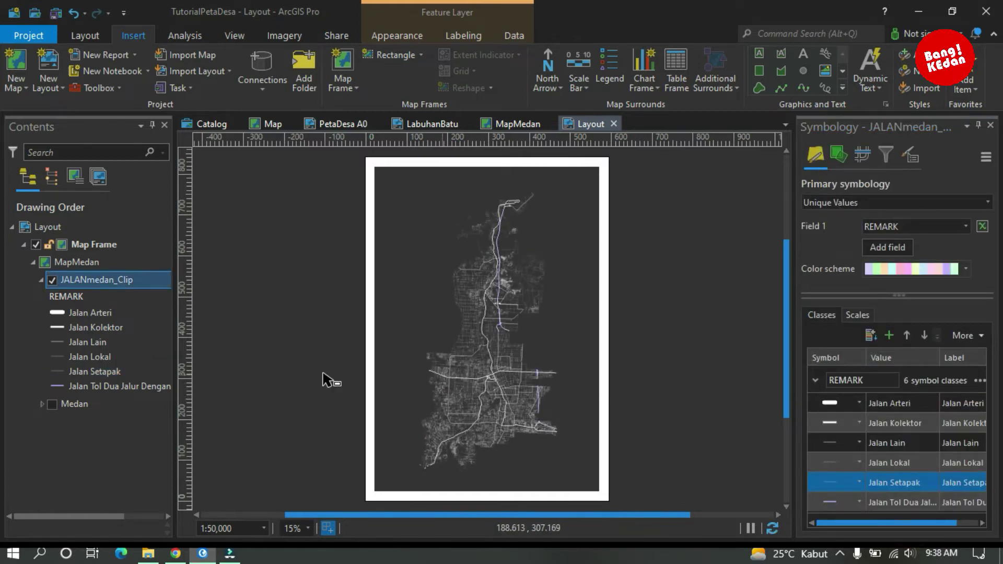
# - Format the toll road class (Jalan Tol Dua Jalur) as a white solid stroke 6 pt wide
pyautogui.click(63, 386)
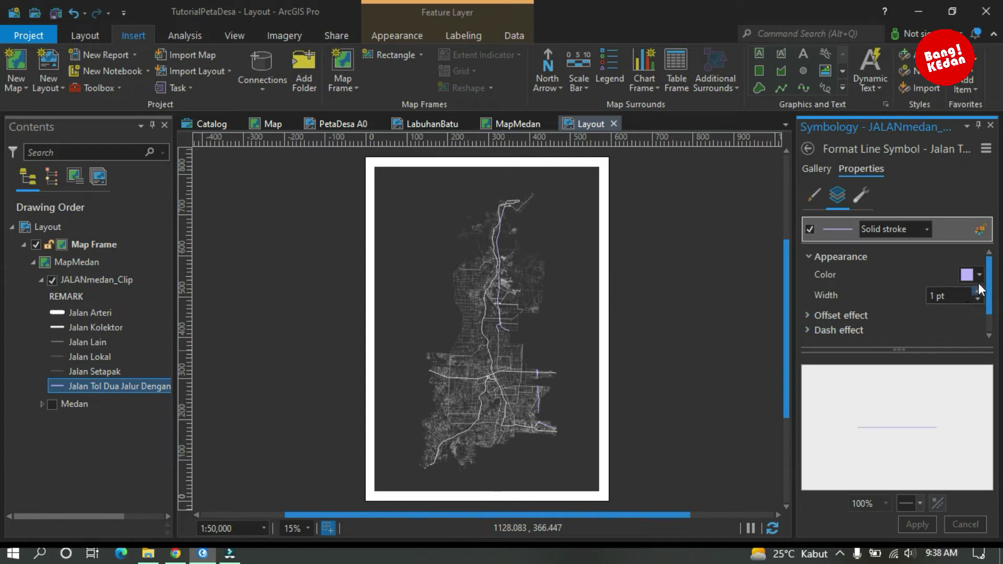
pyautogui.click(980, 275)
pyautogui.click(814, 326)
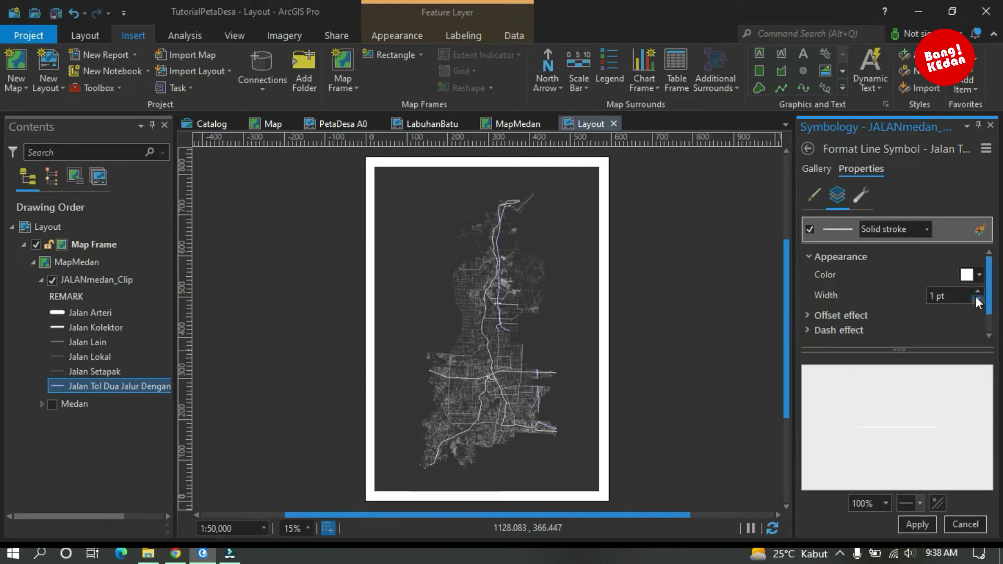
pyautogui.write('6')
pyautogui.click(917, 330)
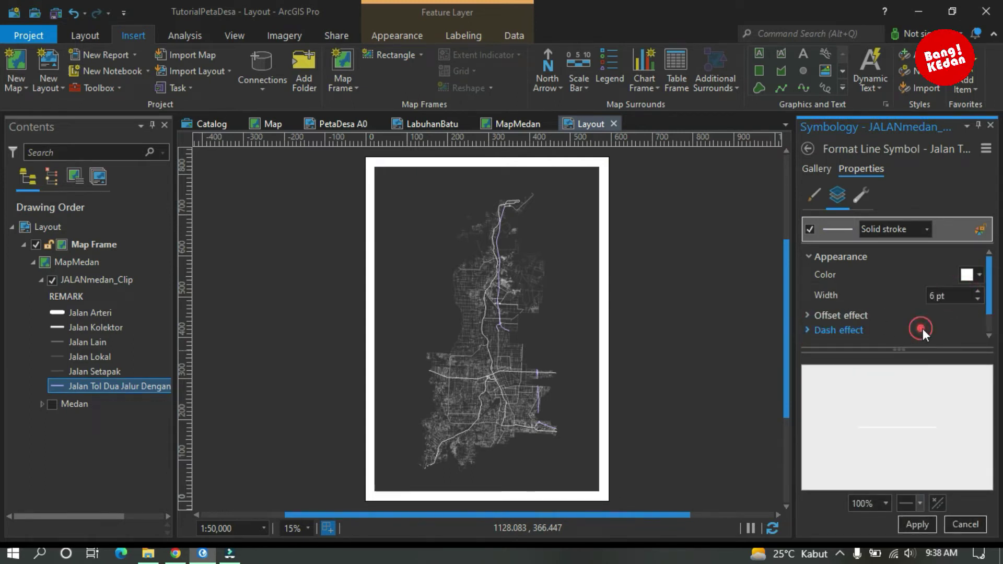
pyautogui.click(923, 518)
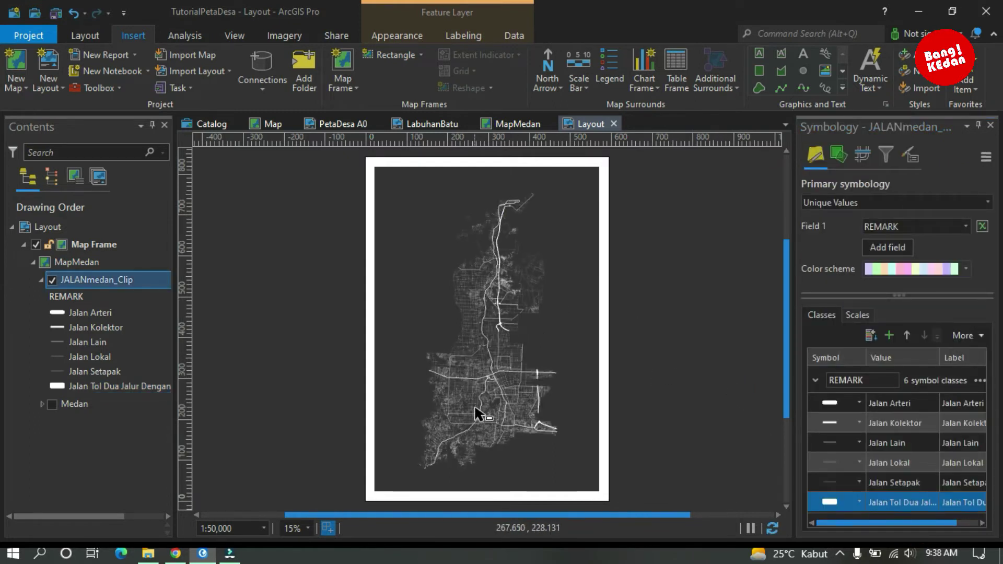
# - Examine the line weights of the styled road classes up close around the city centre and across the whole page
pyautogui.scroll(2, 486, 415)
pyautogui.scroll(4, 491, 407)
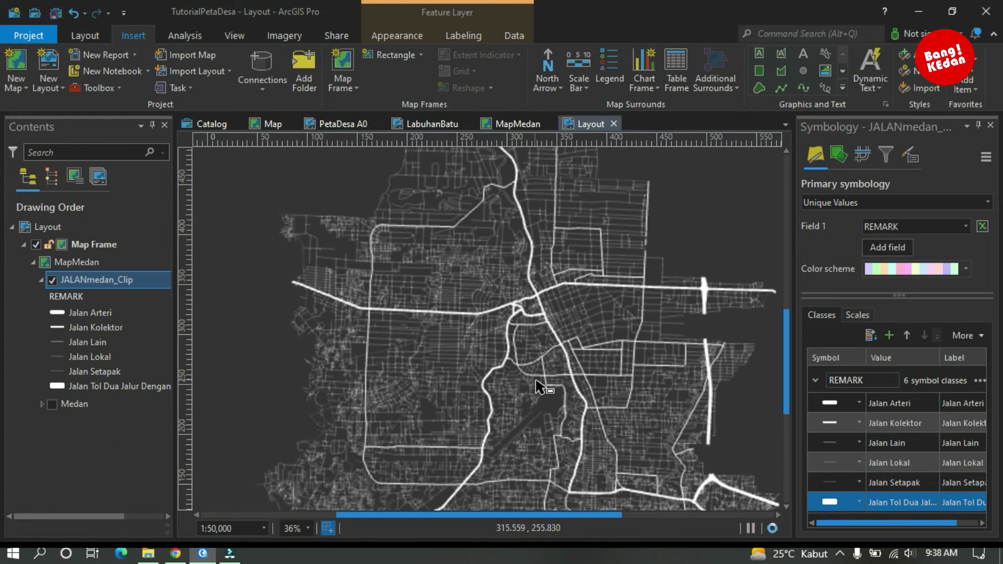
pyautogui.scroll(3, 501, 311)
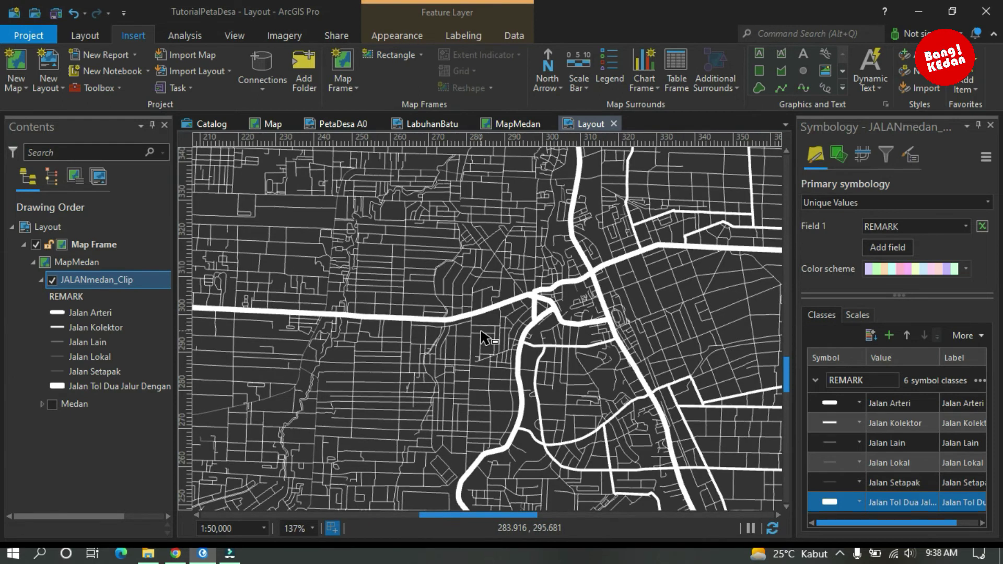
pyautogui.scroll(-3, 485, 337)
pyautogui.scroll(-2, 538, 345)
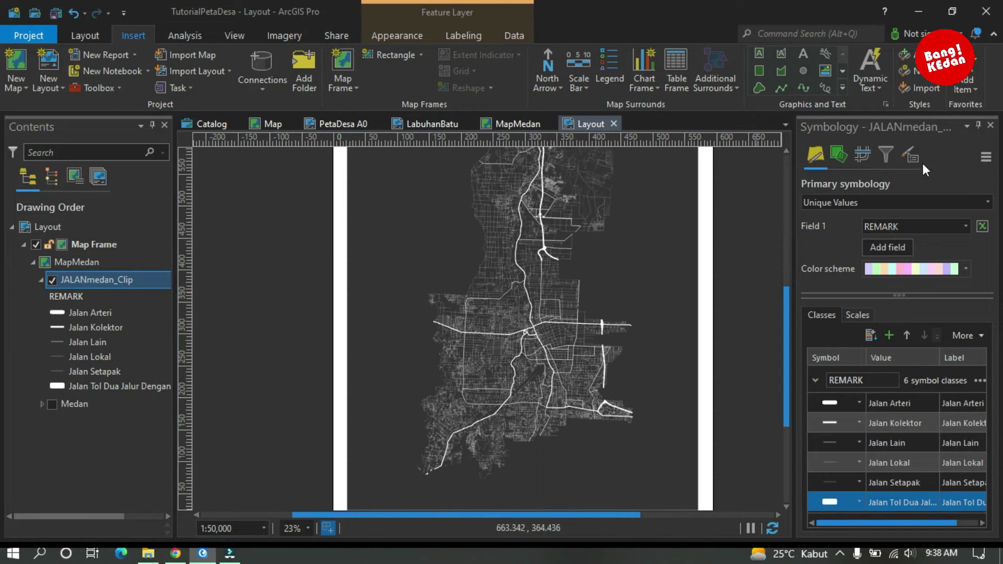
pyautogui.scroll(-1, 649, 275)
pyautogui.moveTo(648, 279); pyautogui.dragTo(577, 353)
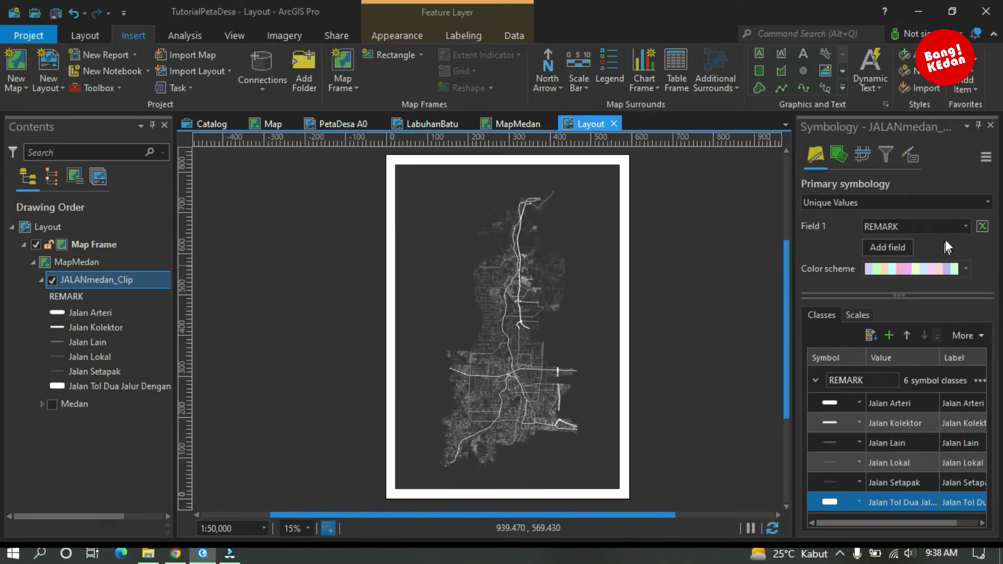
# - Draw a rectangle graphic just inside the map frame's edges, with its lower-right corner at about X 541, Y 52
pyautogui.click(992, 126)
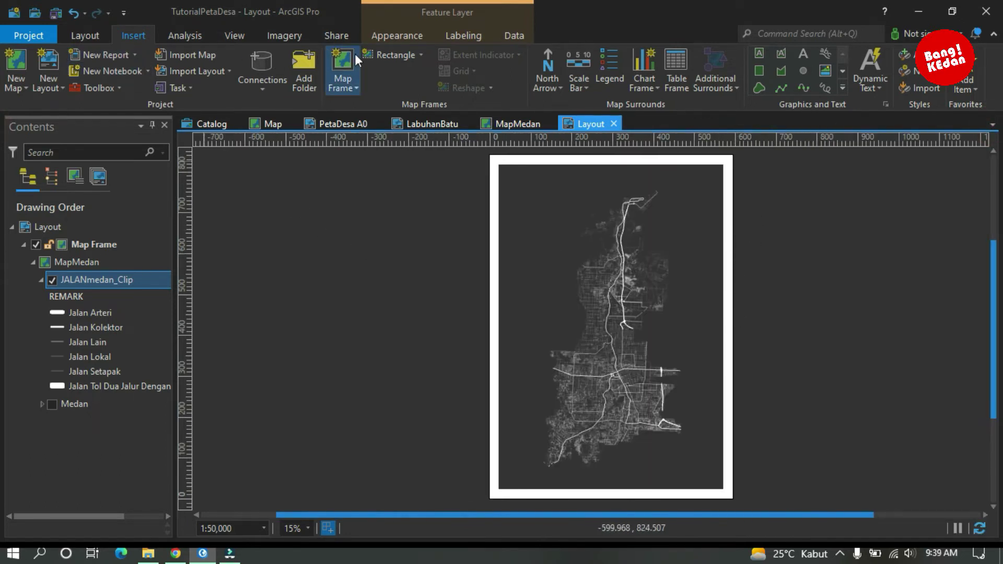
pyautogui.click(760, 71)
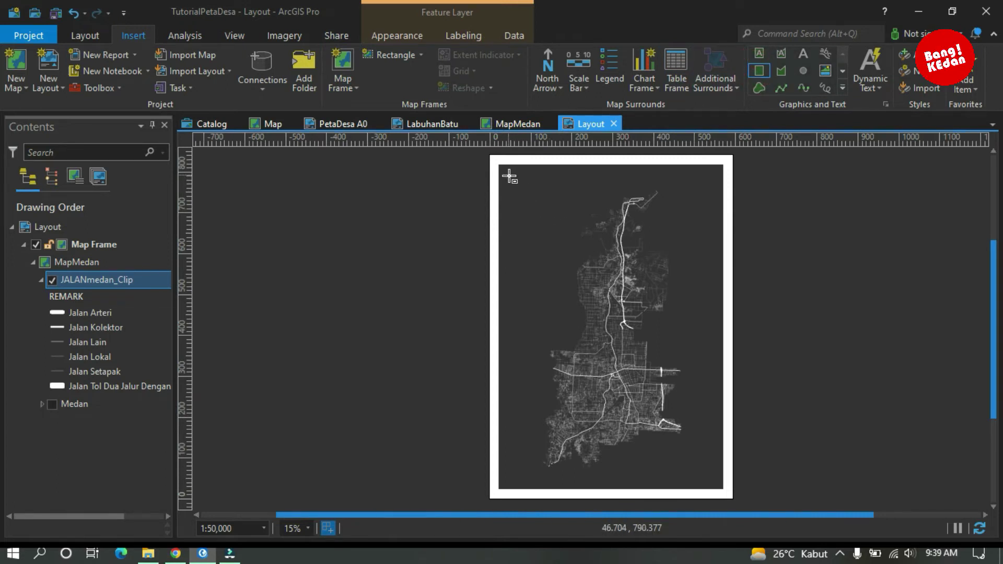
pyautogui.moveTo(512, 178); pyautogui.dragTo(711, 478)
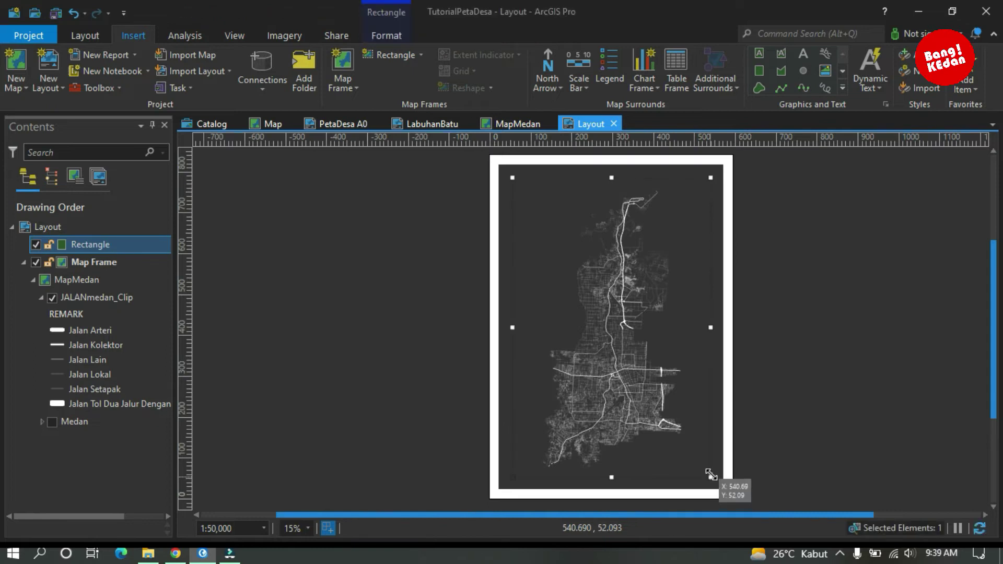
# - Give the rectangle graphic a white outline 40 pt wide
pyautogui.rightClick(86, 243)
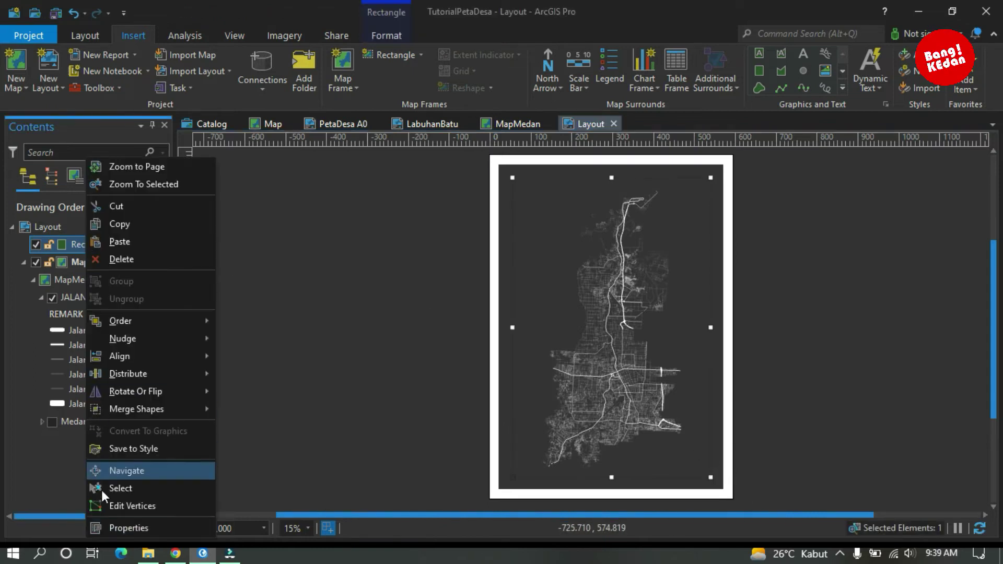
pyautogui.click(104, 526)
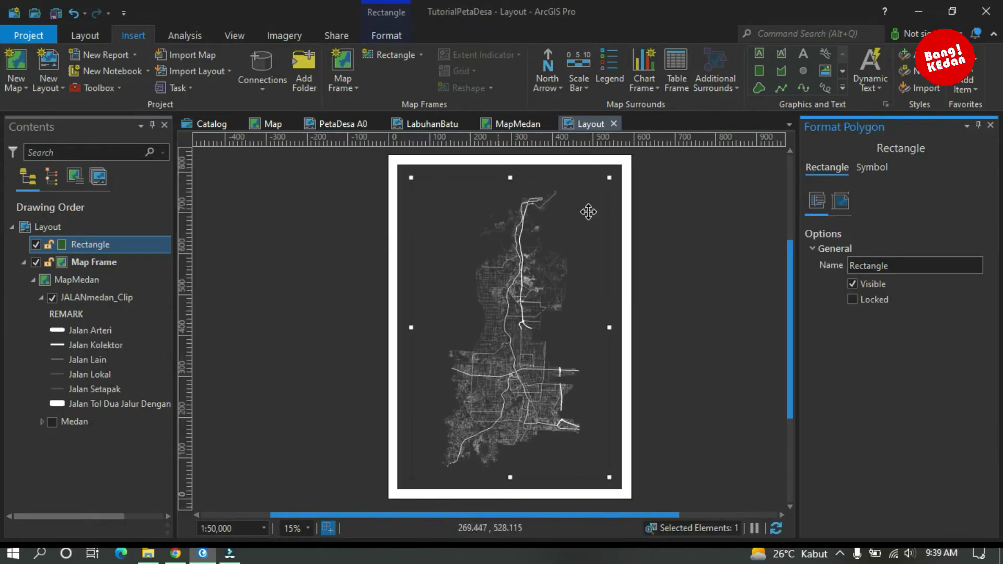
pyautogui.click(872, 168)
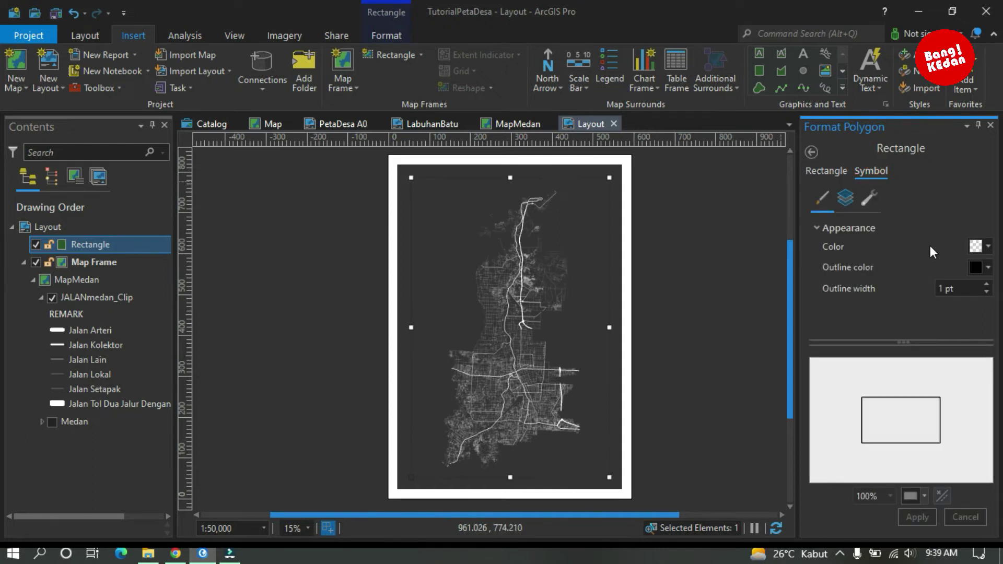
pyautogui.click(989, 267)
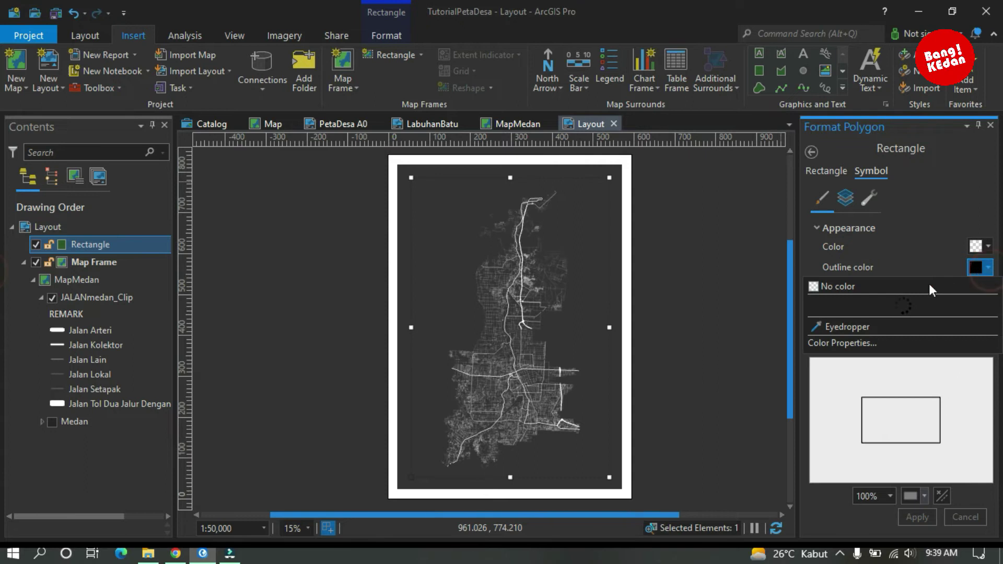
pyautogui.click(826, 318)
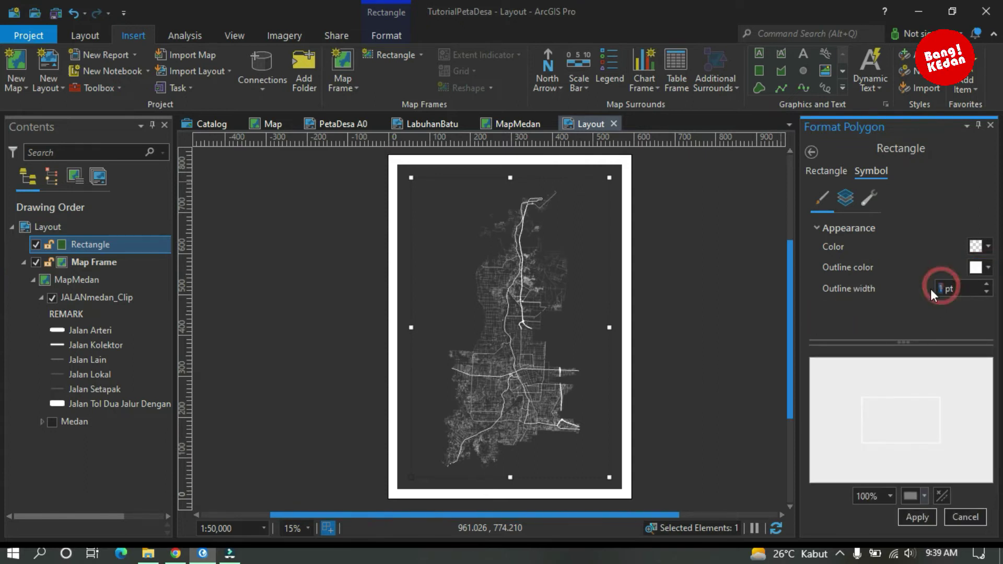
pyautogui.write('0')
pyautogui.click(933, 310)
pyautogui.click(914, 517)
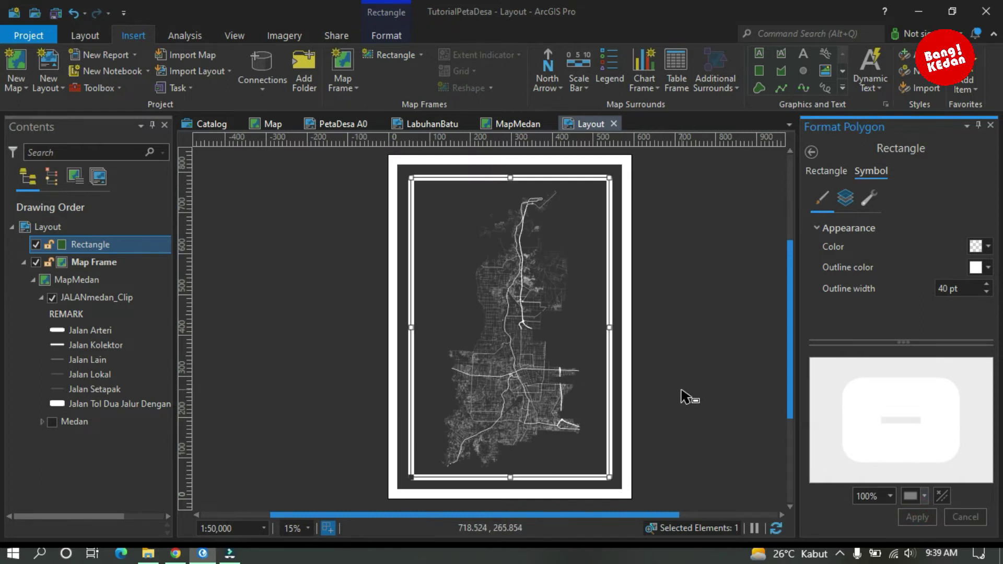
pyautogui.click(662, 323)
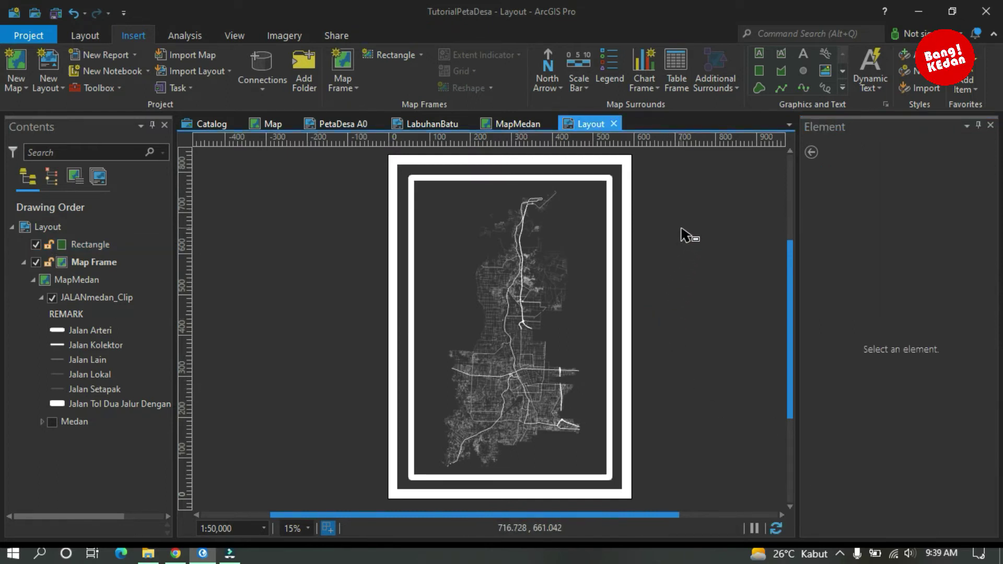
# - Set the rectangle graphic's outline width to 30 pt
pyautogui.click(90, 244)
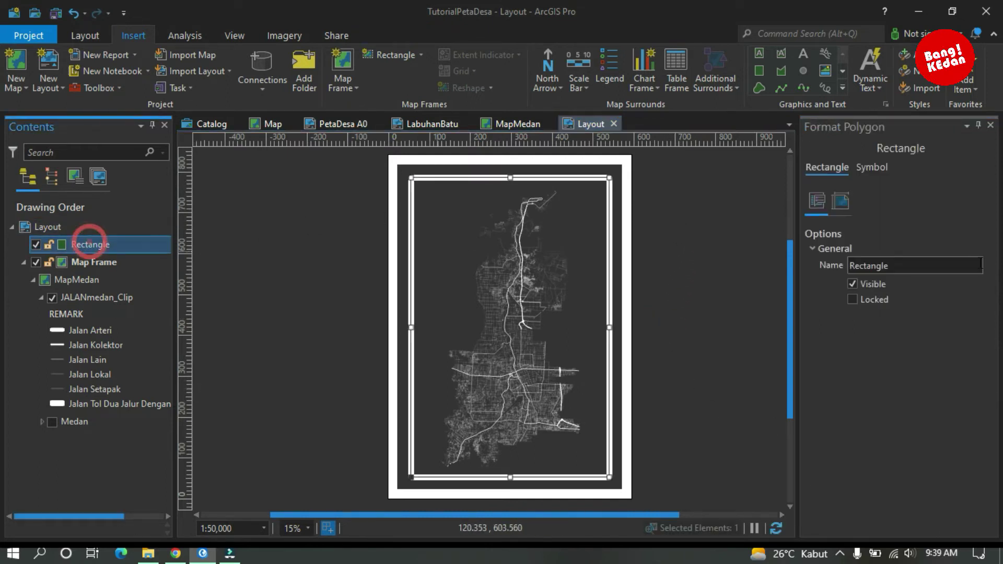
pyautogui.click(872, 169)
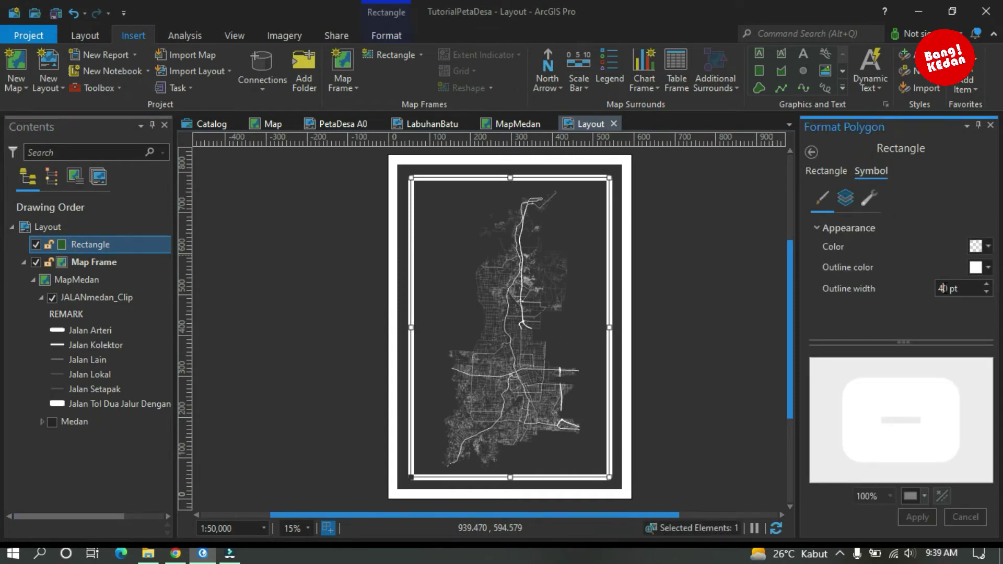
pyautogui.write('3')
pyautogui.click(922, 308)
pyautogui.click(926, 517)
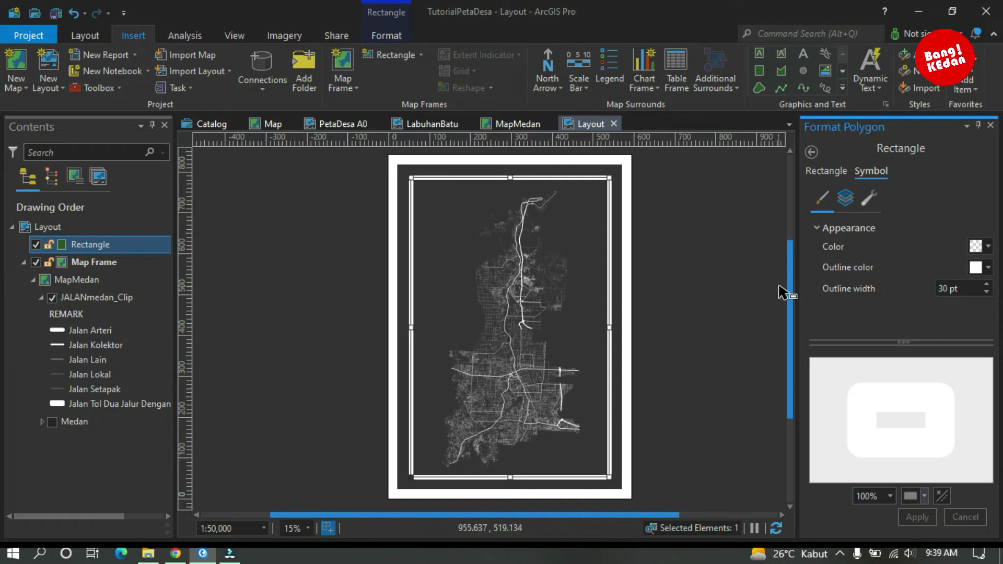
pyautogui.click(766, 311)
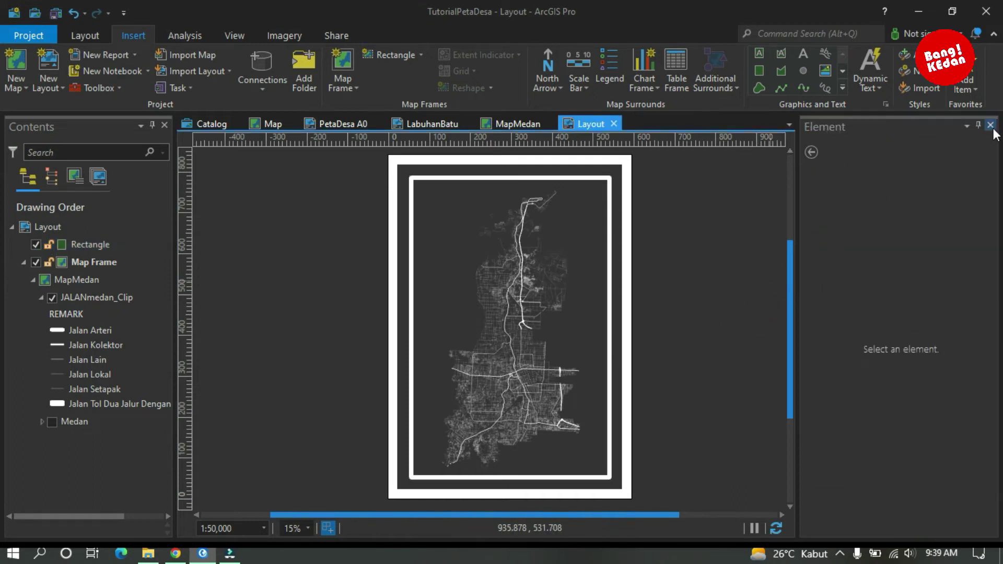
# - Add a text element reading "MEDAN" in the lower middle of the layout, just inside the white rectangle's lower edge
pyautogui.click(990, 126)
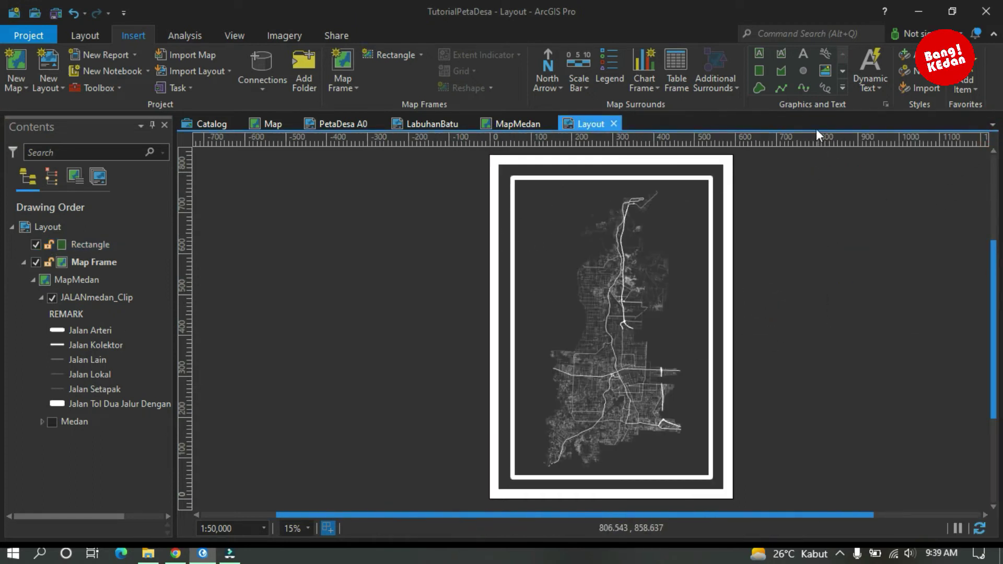
pyautogui.click(803, 54)
pyautogui.click(608, 453)
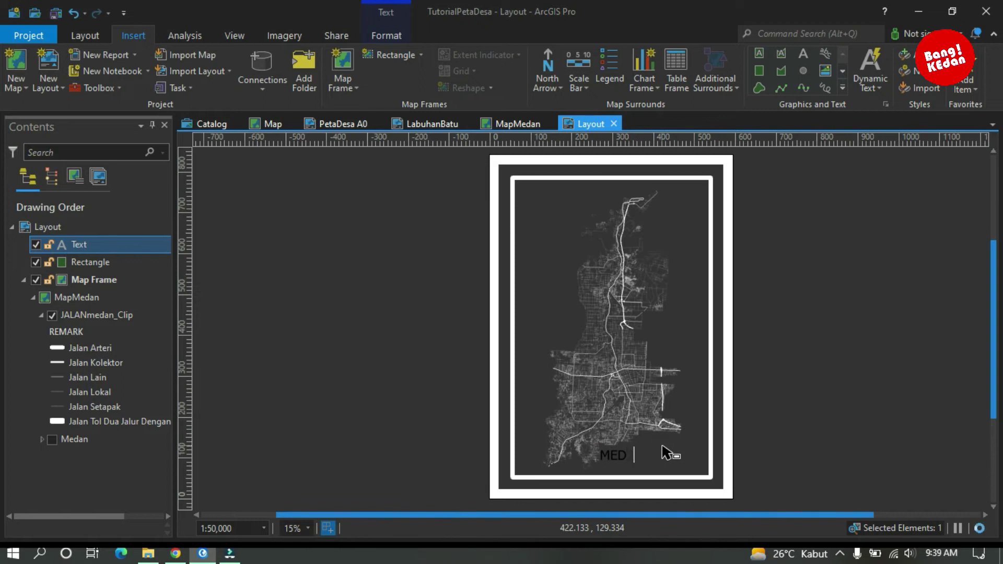
pyautogui.click(394, 35)
pyautogui.click(626, 452)
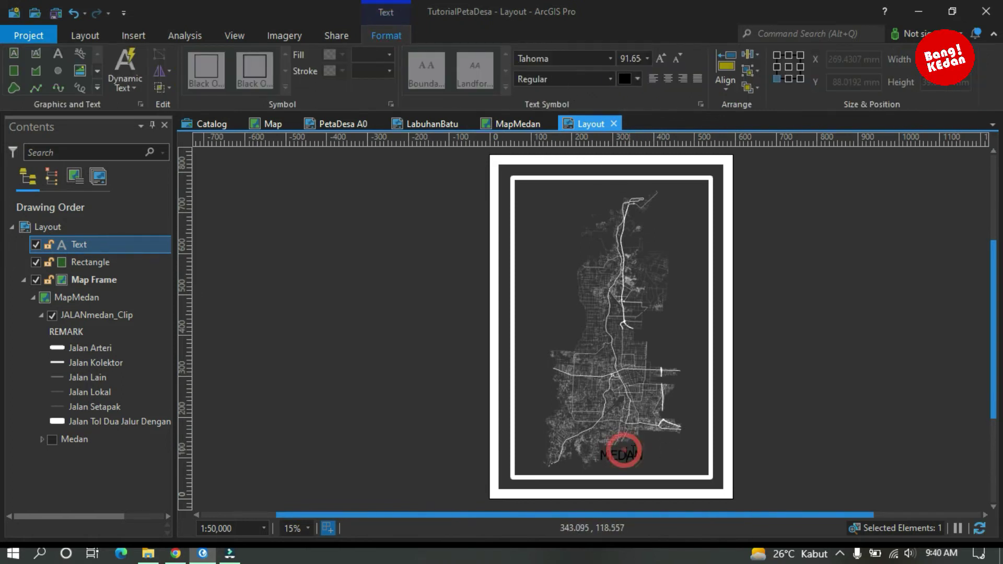
pyautogui.click(646, 458)
pyautogui.press('Return')
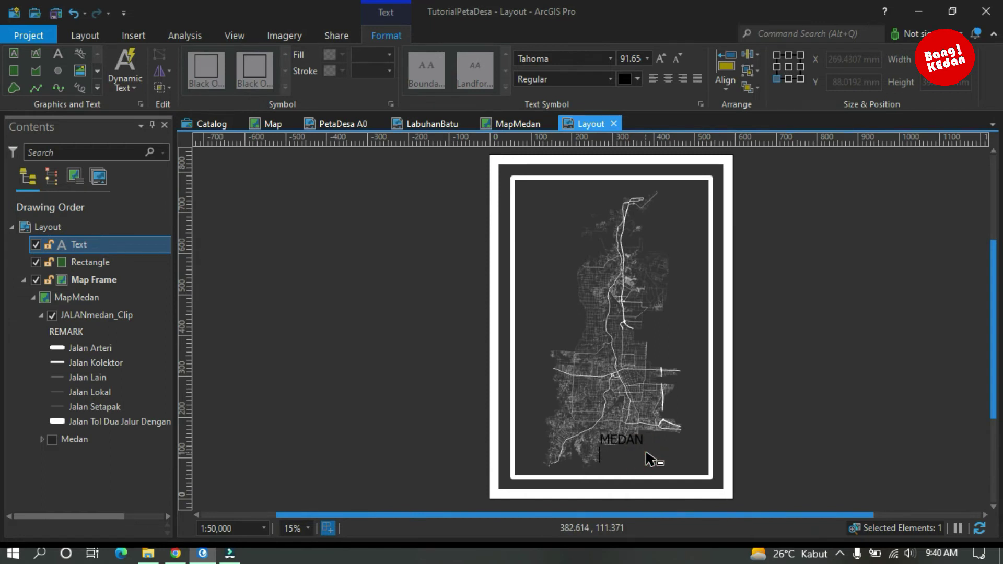
# - Remove the extra line break from the MEDAN text and place it just above the rectangle's lower edge
pyautogui.click(755, 436)
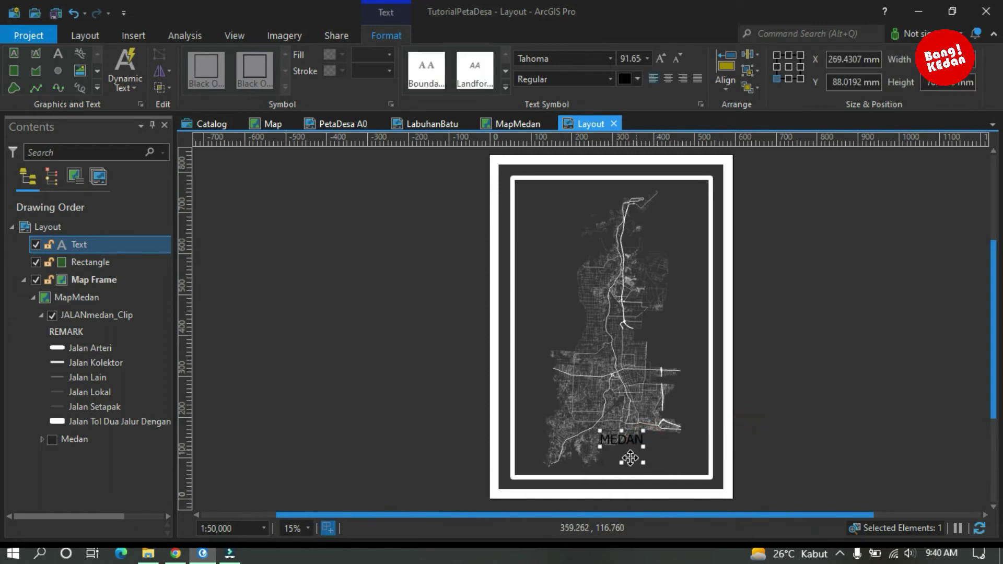
pyautogui.click(630, 451)
pyautogui.doubleClick(627, 440)
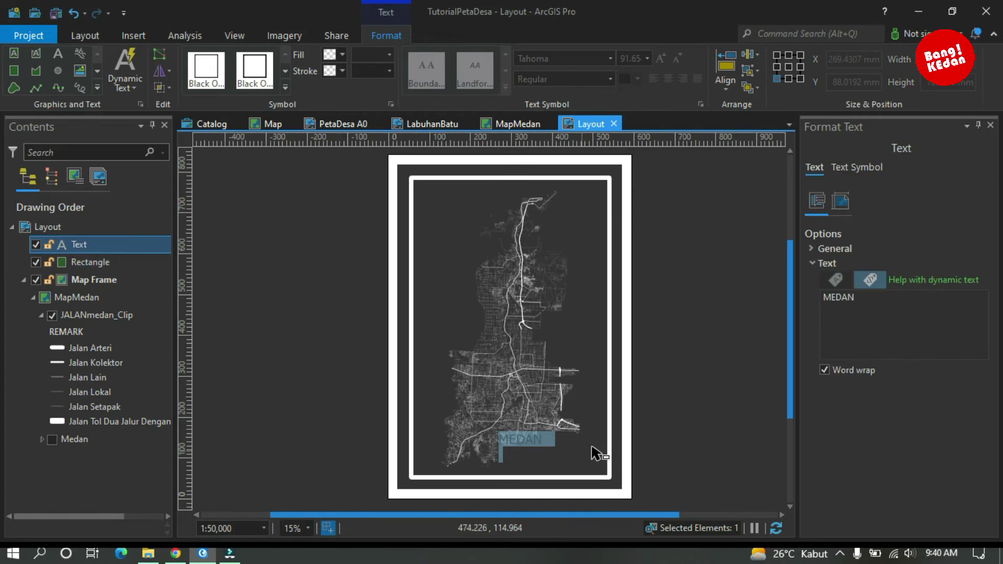
pyautogui.click(833, 310)
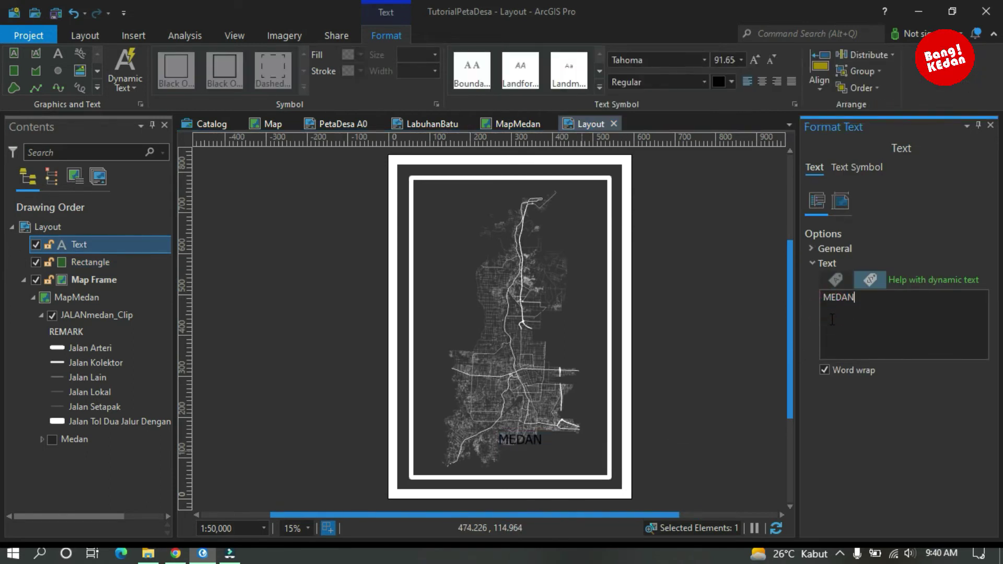
pyautogui.moveTo(517, 436); pyautogui.dragTo(522, 459)
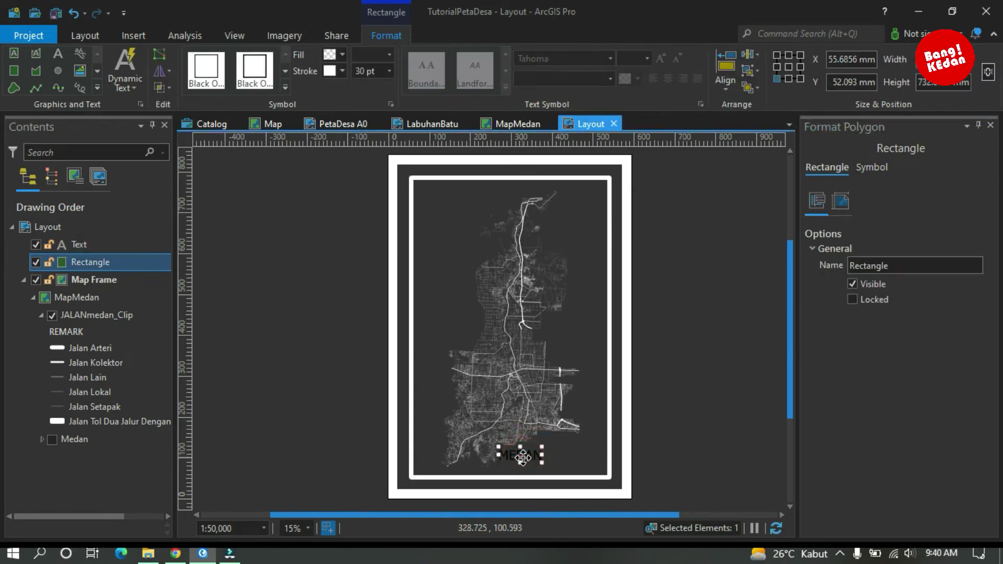
pyautogui.click(523, 458)
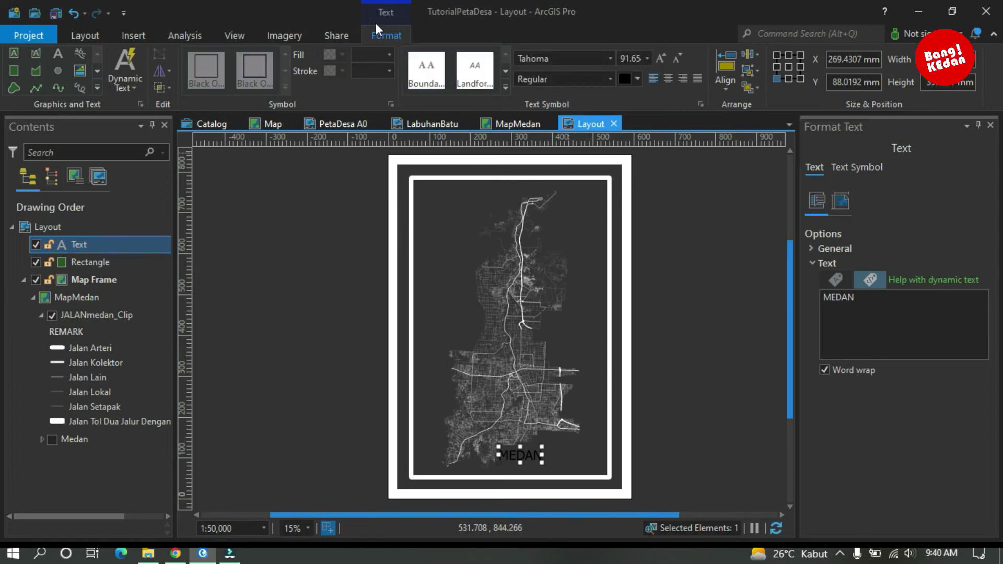
# - Apply the preset boundary text symbol to the MEDAN text and set its font to Avenir Next LT Pro
pyautogui.click(610, 58)
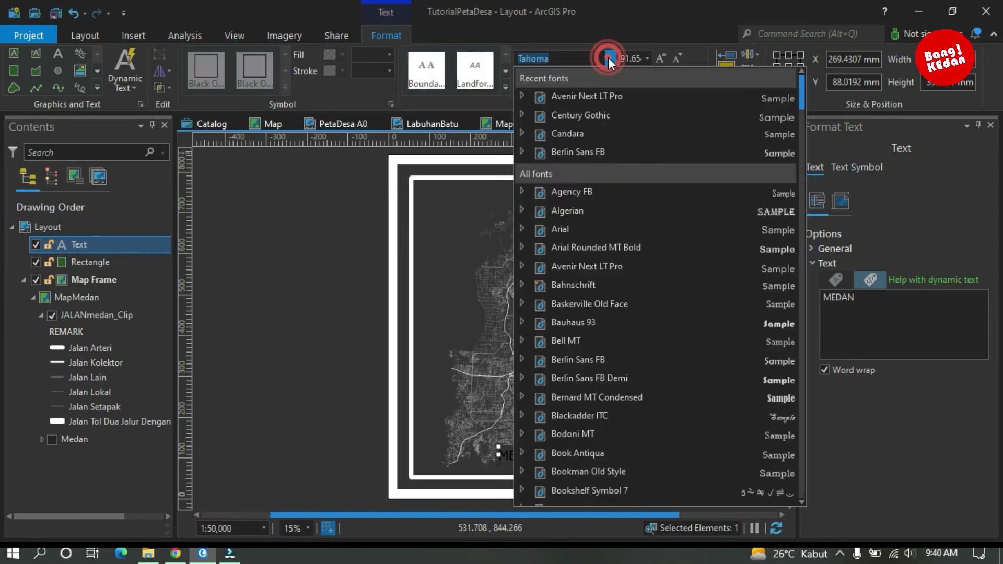
pyautogui.click(609, 58)
pyautogui.click(427, 76)
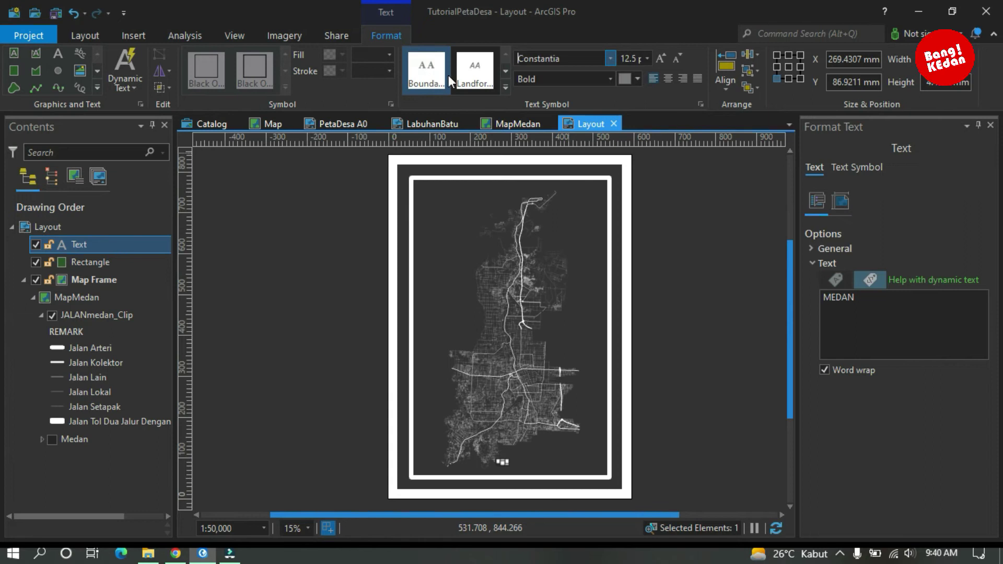
pyautogui.click(609, 58)
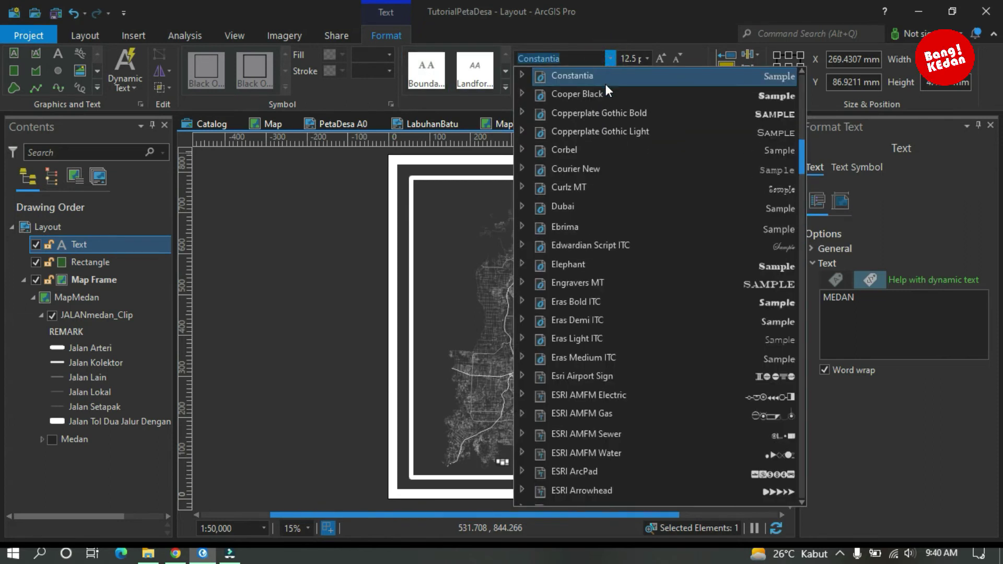
pyautogui.press('Home')
pyautogui.click(607, 96)
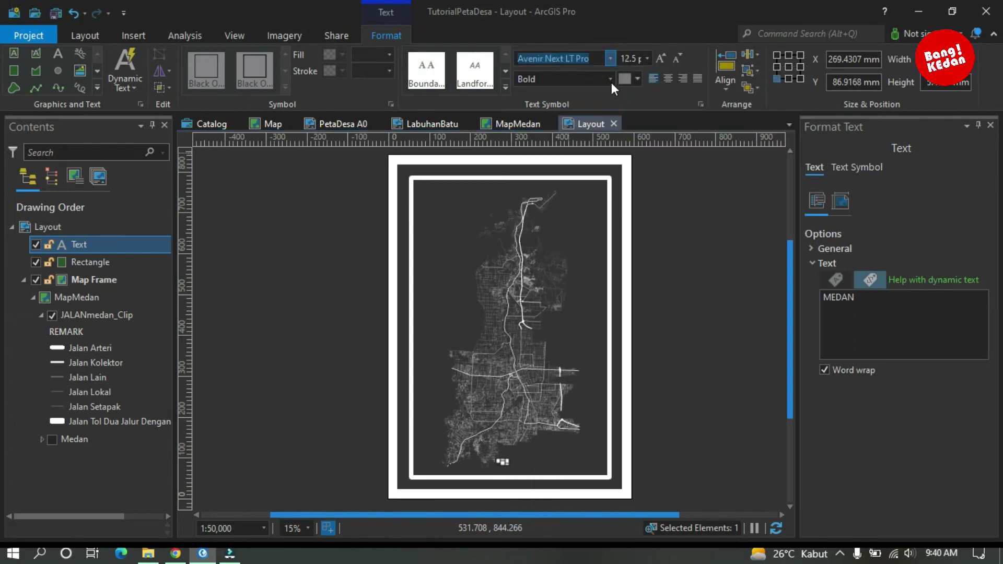
# - Make the MEDAN text Demi, 100 pt and white, and move it to about X 218 mm, Y 85 mm
pyautogui.click(610, 78)
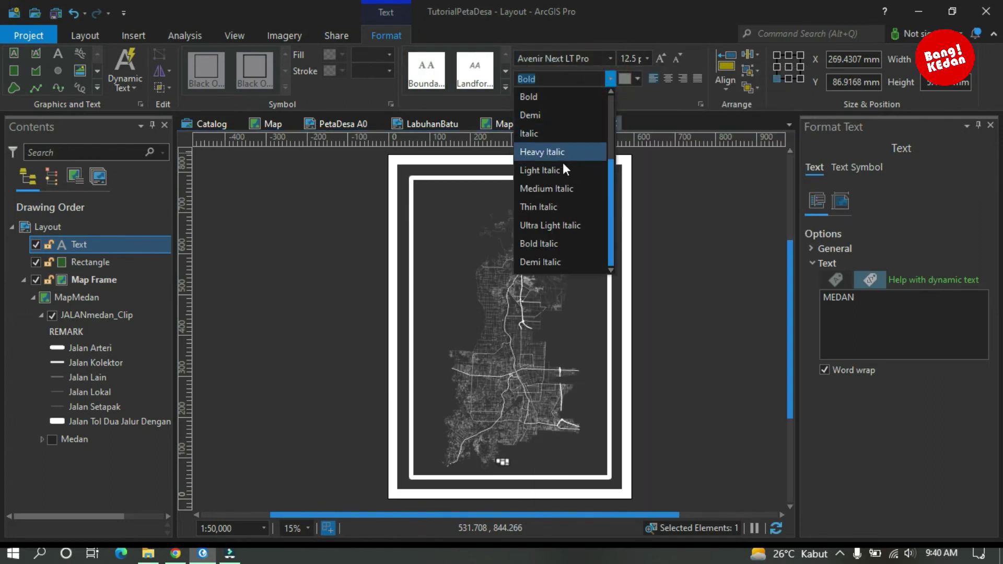
pyautogui.click(553, 114)
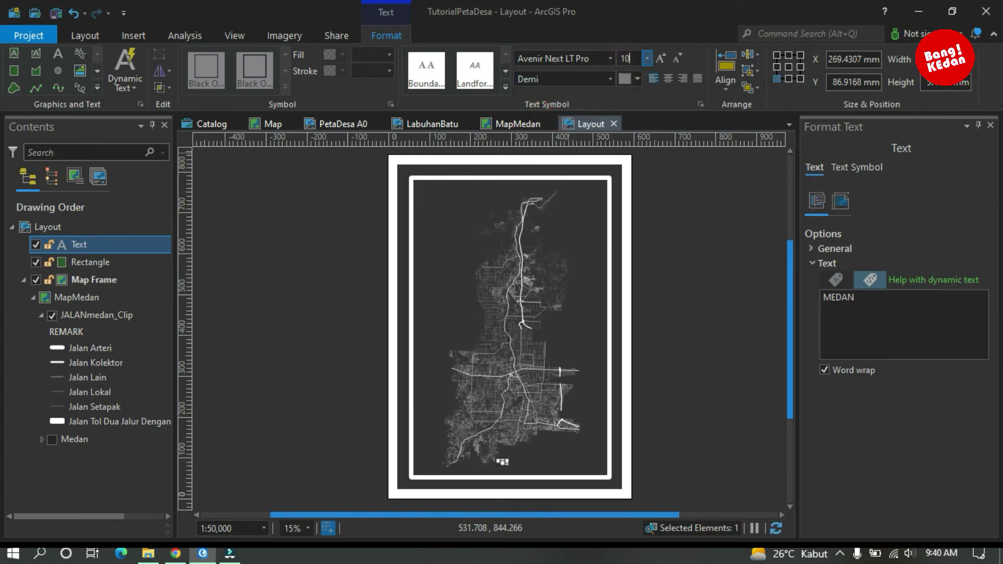
pyautogui.click(631, 79)
pyautogui.click(634, 130)
pyautogui.moveTo(549, 451); pyautogui.dragTo(527, 446)
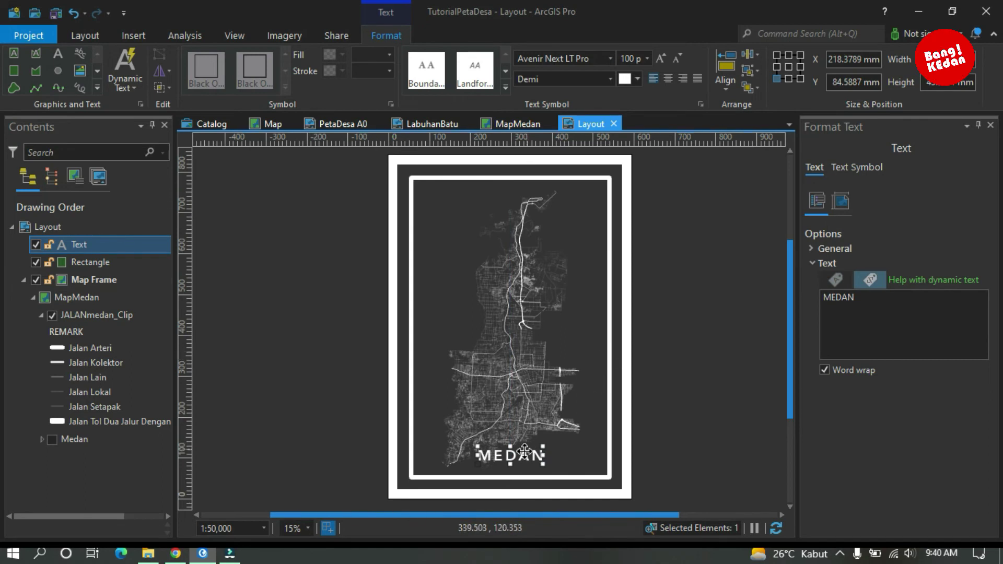
# - Duplicate the MEDAN text directly below the original and set the copy's font size to 40 pt
pyautogui.scroll(5, 525, 452)
pyautogui.moveTo(532, 450); pyautogui.dragTo(530, 393)
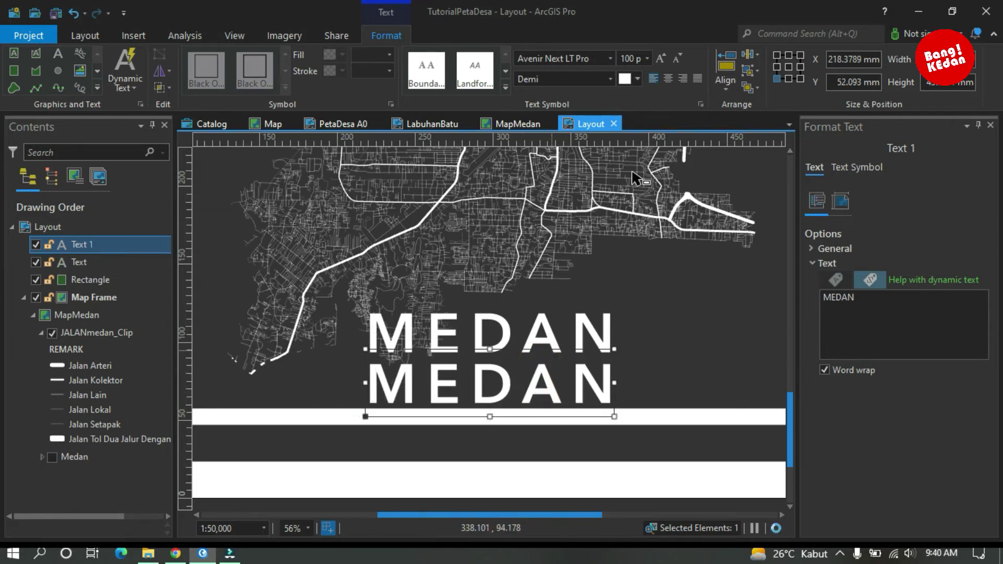
pyautogui.write('40')
pyautogui.press('Return')
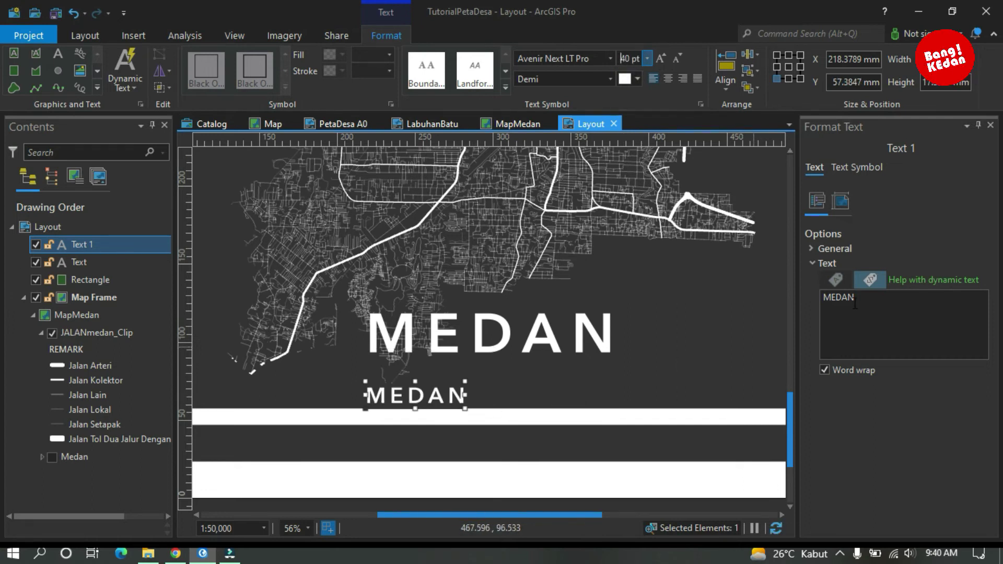
# - Change the smaller copy's text to "KOTA KETUA" and centre it beneath MEDAN at about X 240 mm, Y 76 mm
pyautogui.doubleClick(851, 298)
pyautogui.write('KOTA KETUA')
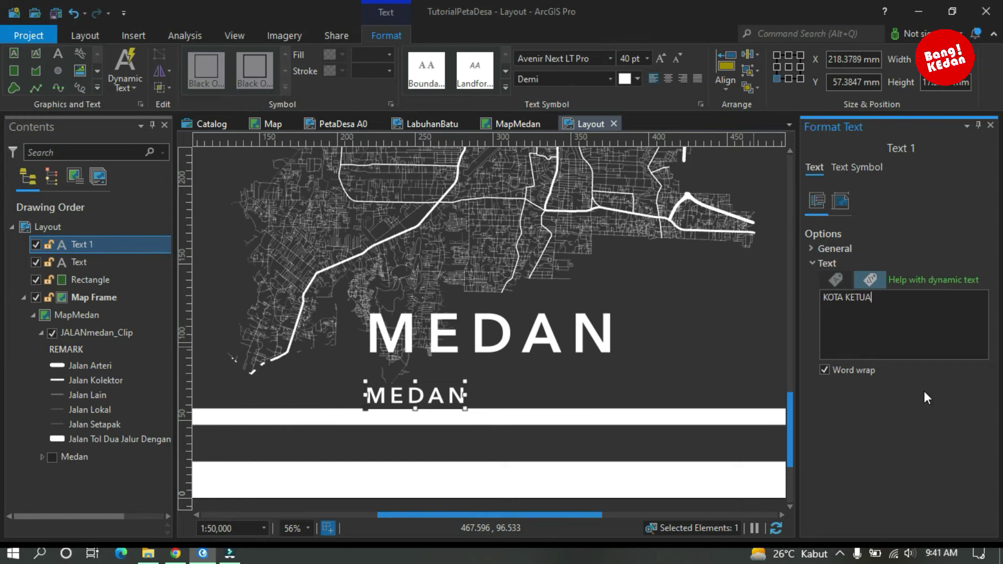
pyautogui.click(907, 420)
pyautogui.moveTo(496, 400); pyautogui.dragTo(528, 358)
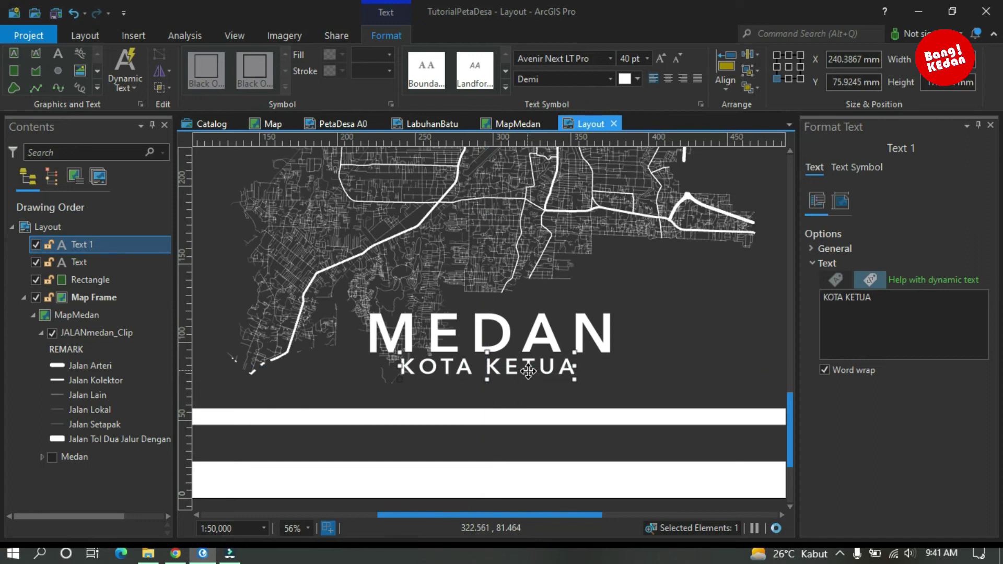
# - Select the MEDAN and KOTA KETUA texts and move both slightly down together
pyautogui.click(503, 343)
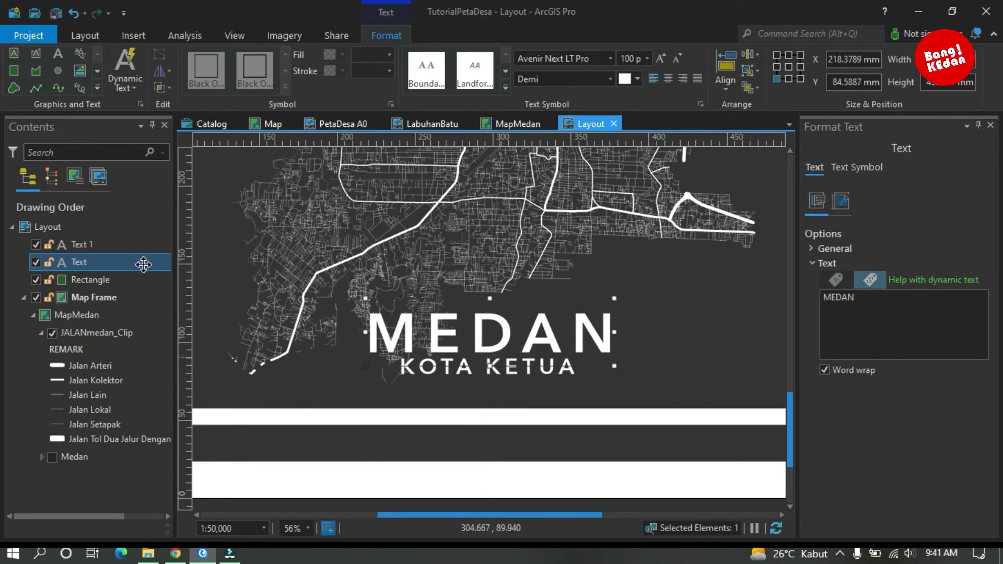
pyautogui.keyDown('ctrl'); pyautogui.click(90, 247); pyautogui.keyUp('ctrl')
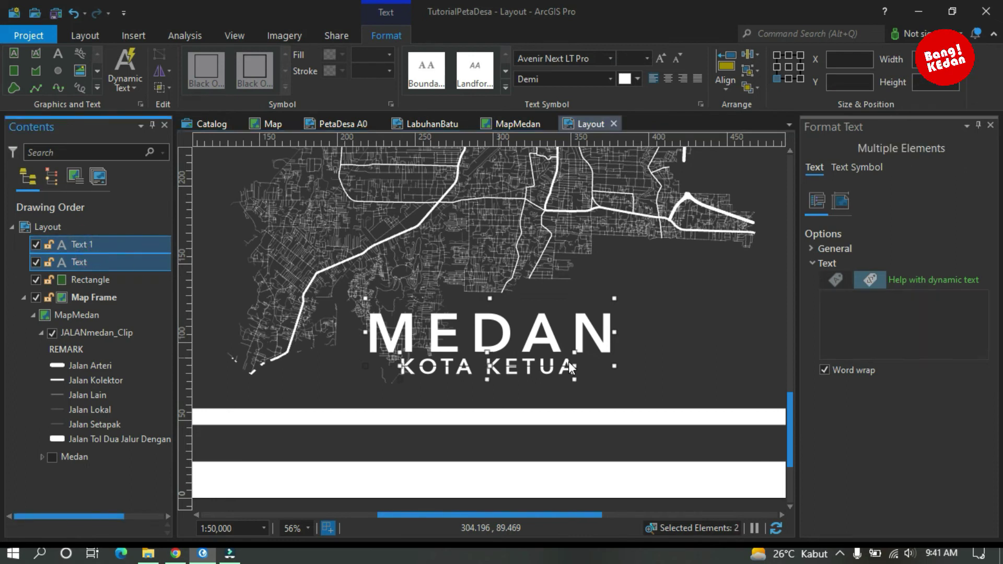
pyautogui.moveTo(535, 341); pyautogui.dragTo(535, 349)
pyautogui.scroll(-4, 523, 333)
pyautogui.click(991, 125)
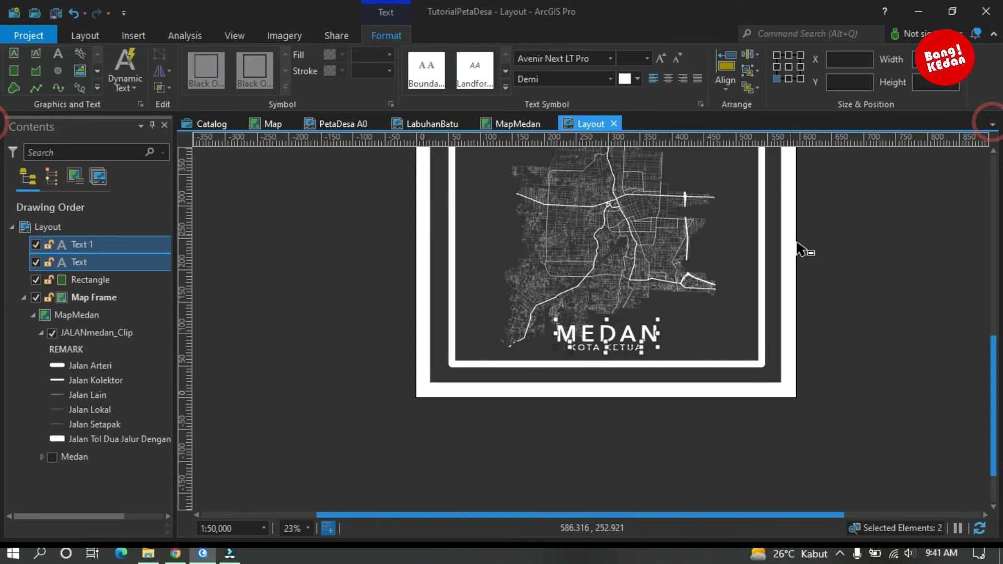
pyautogui.click(820, 251)
pyautogui.moveTo(799, 248); pyautogui.dragTo(712, 327)
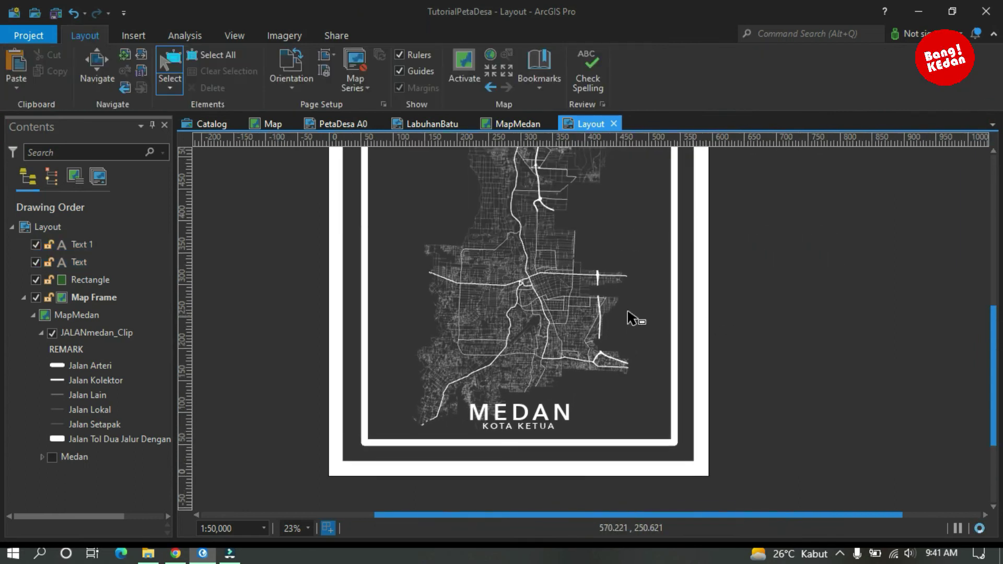
pyautogui.click(124, 59)
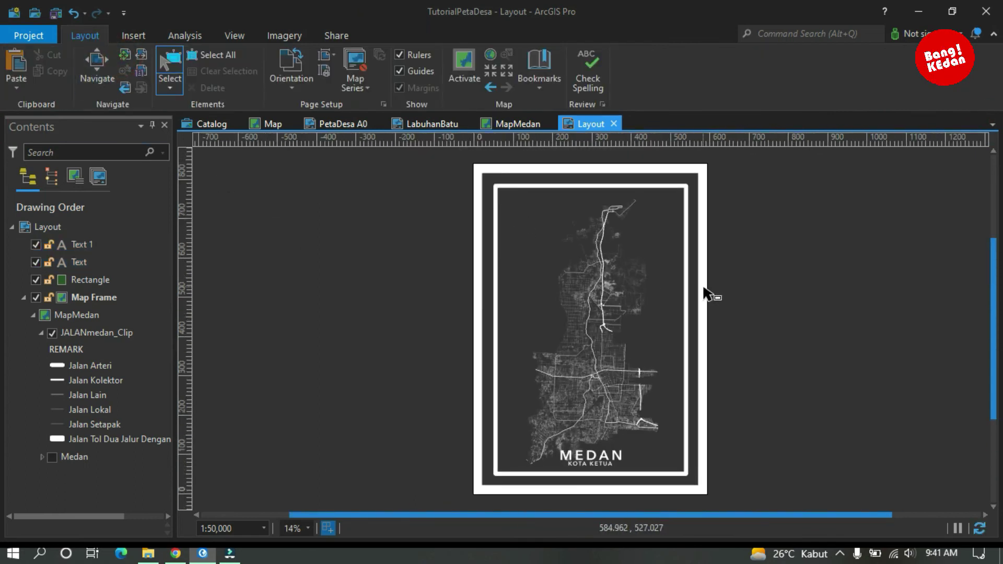
# - Activate the map frame, shift the road network up to clear the title at 1:50,000, and return to the layout
pyautogui.click(690, 176)
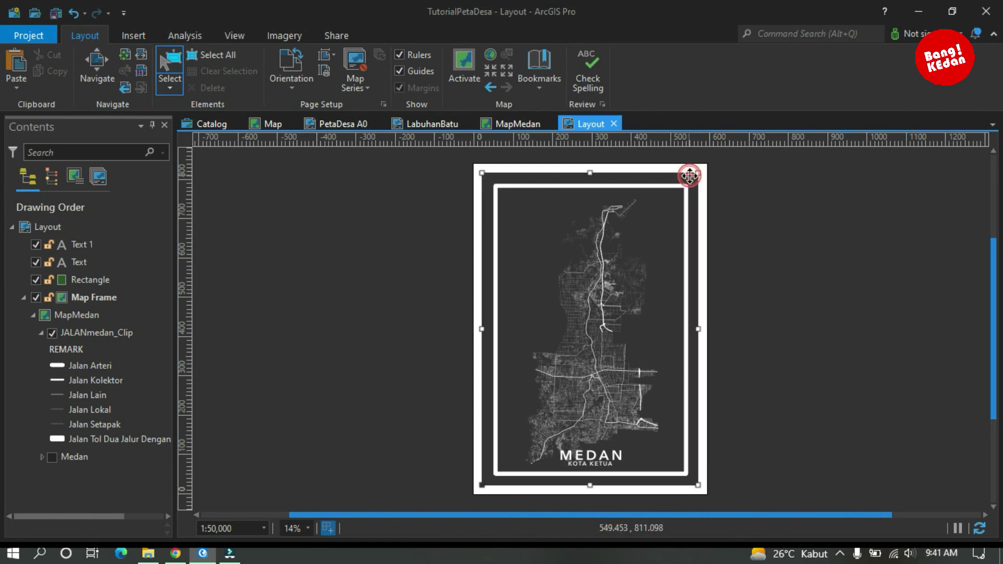
pyautogui.rightClick(689, 175)
pyautogui.click(730, 125)
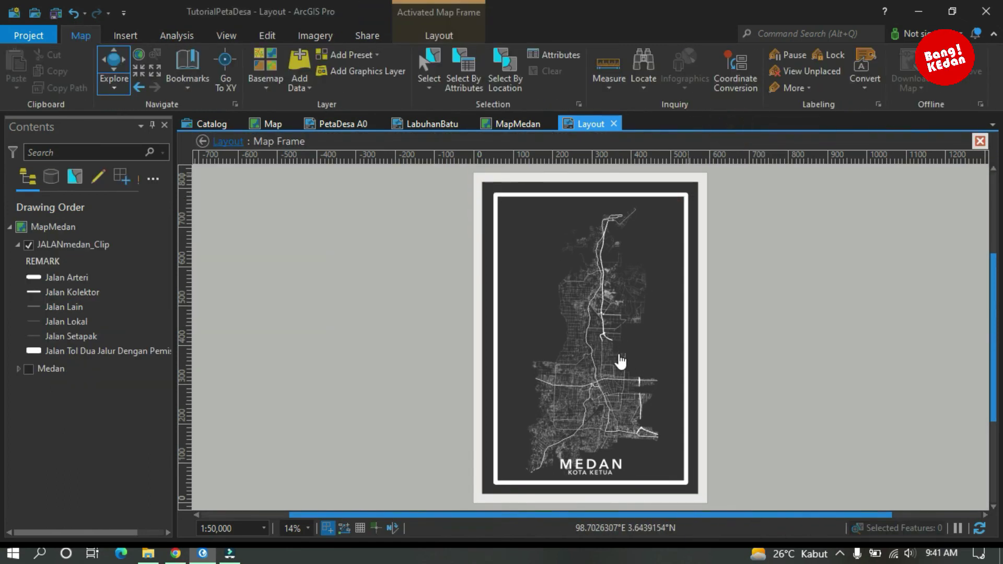
pyautogui.moveTo(616, 360); pyautogui.dragTo(616, 341)
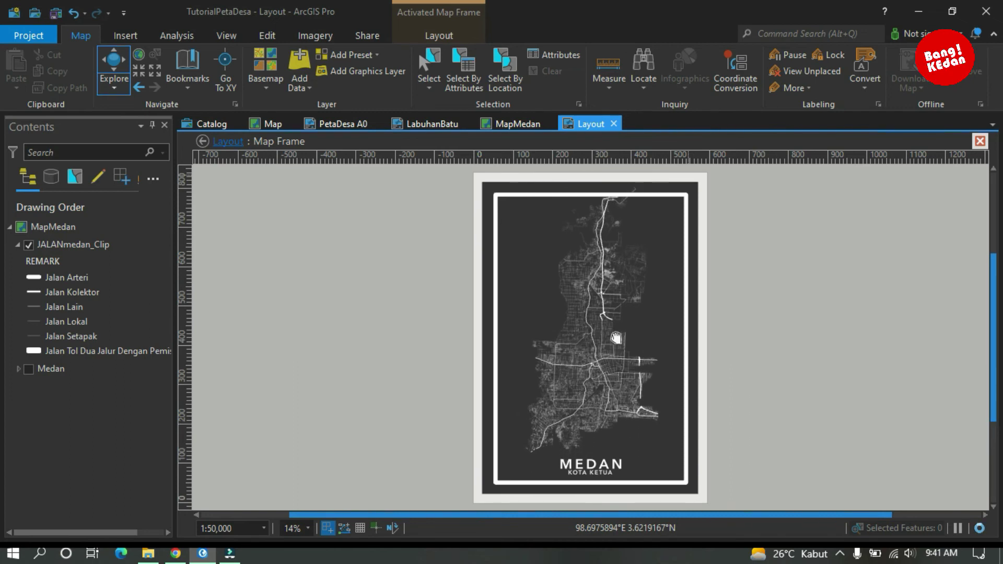
pyautogui.moveTo(618, 353); pyautogui.dragTo(620, 360)
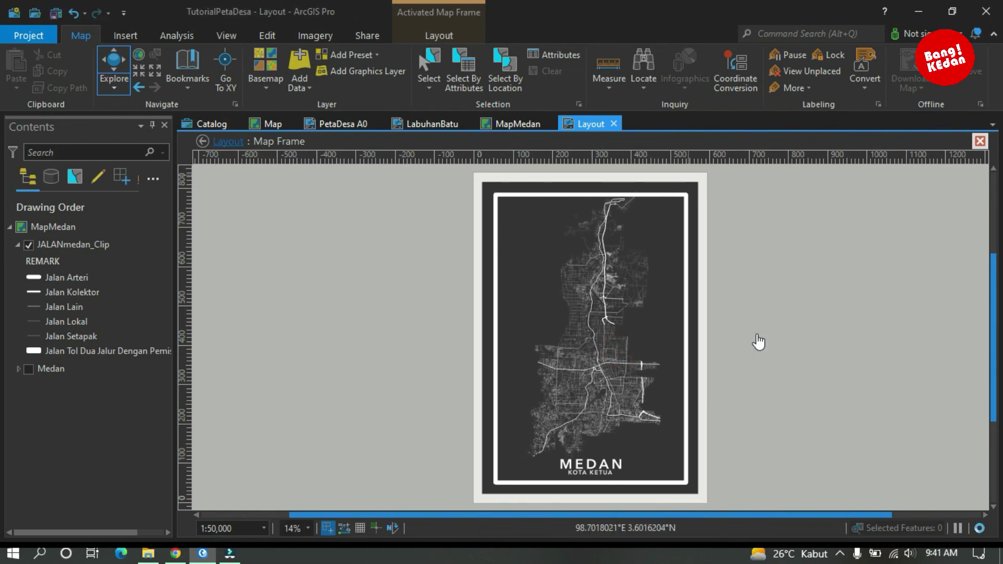
pyautogui.click(202, 141)
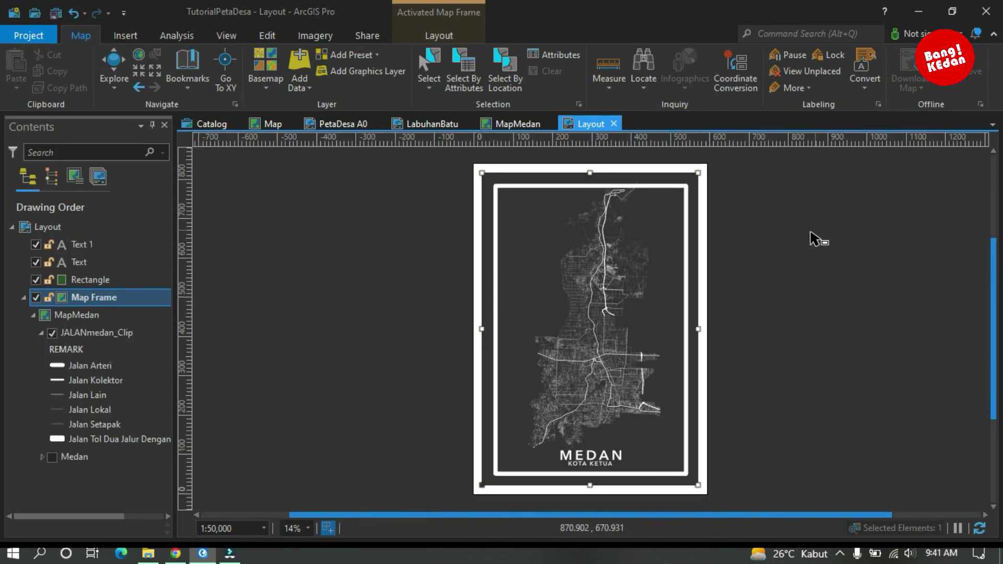
pyautogui.click(803, 232)
# - Set the rectangle graphic's fill to No color
pyautogui.scroll(5, 674, 190)
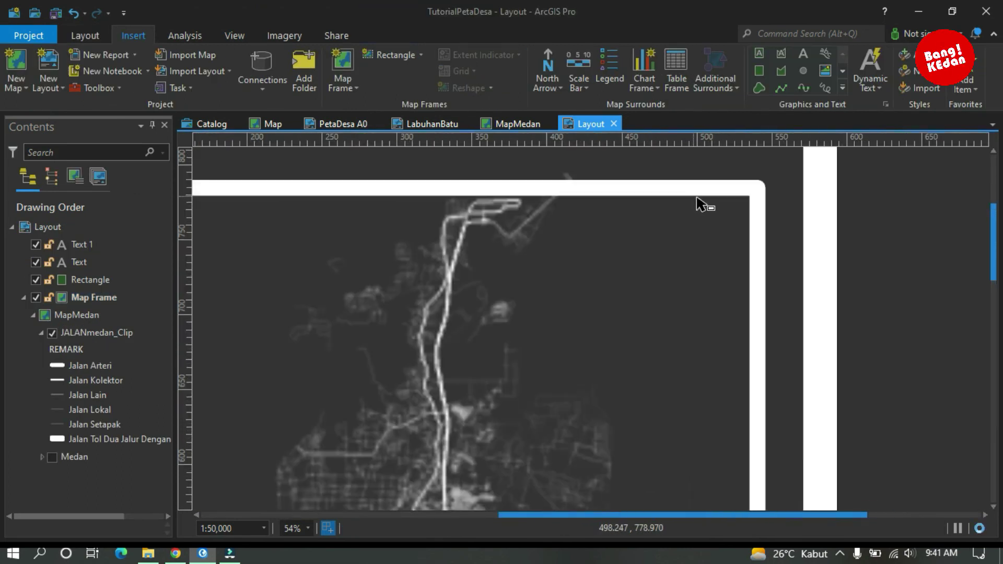
pyautogui.scroll(-5, 648, 225)
pyautogui.click(661, 215)
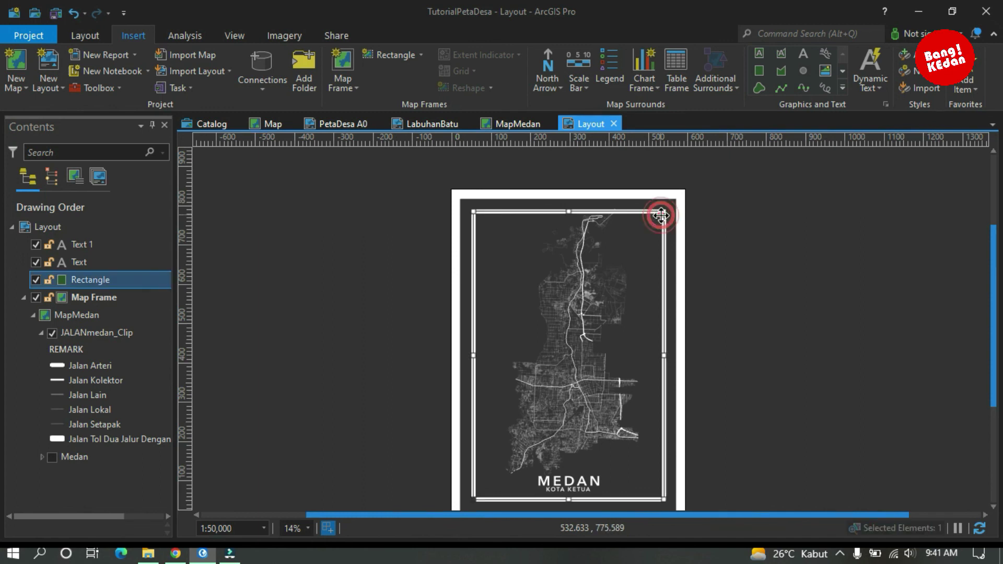
pyautogui.rightClick(661, 216)
pyautogui.click(688, 525)
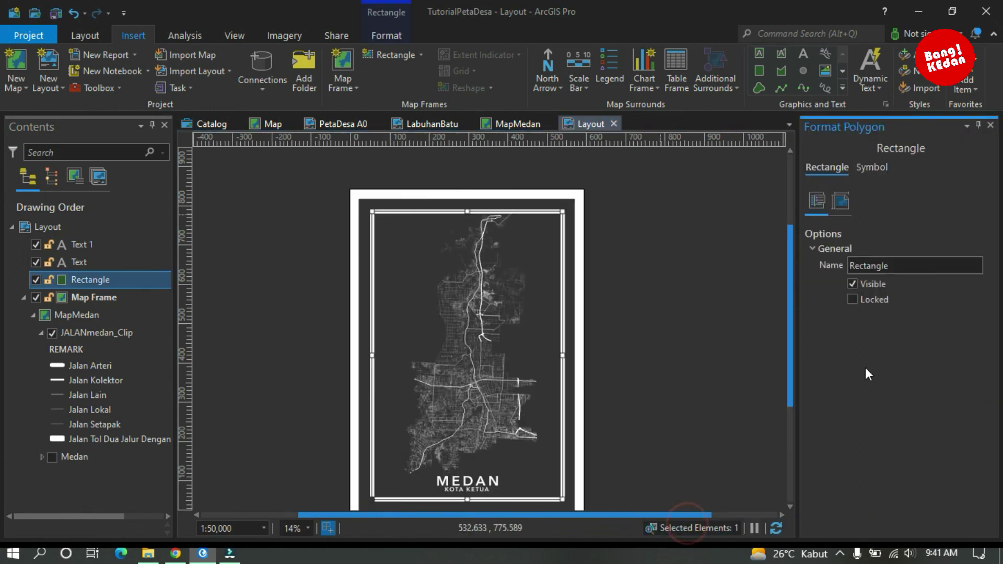
pyautogui.click(869, 167)
pyautogui.click(980, 246)
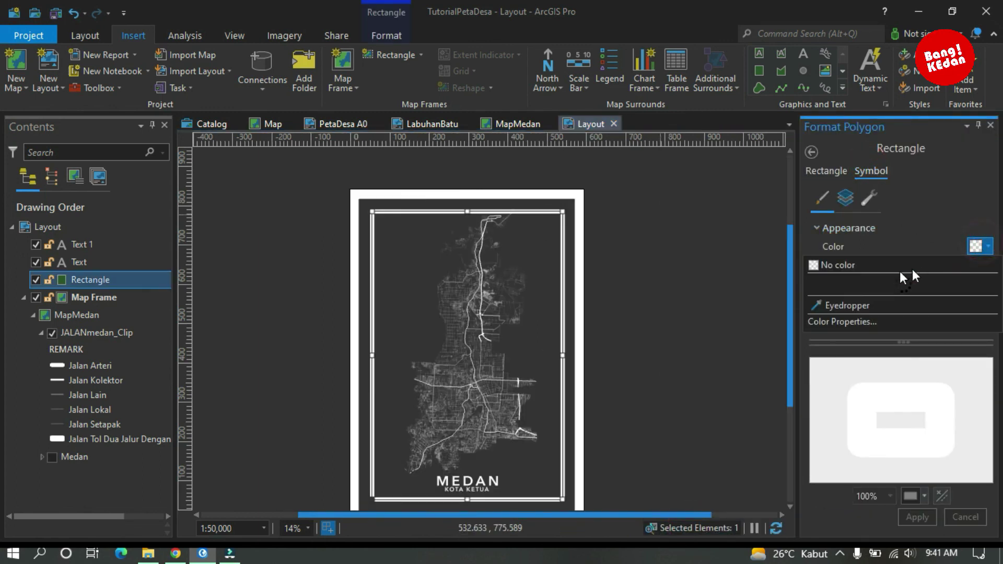
pyautogui.click(832, 266)
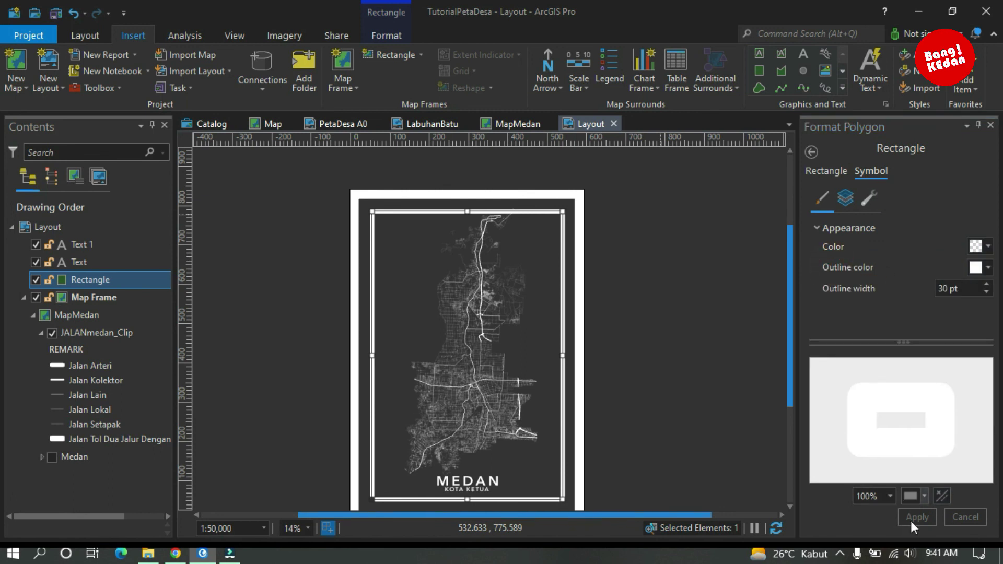
pyautogui.click(991, 126)
pyautogui.click(767, 241)
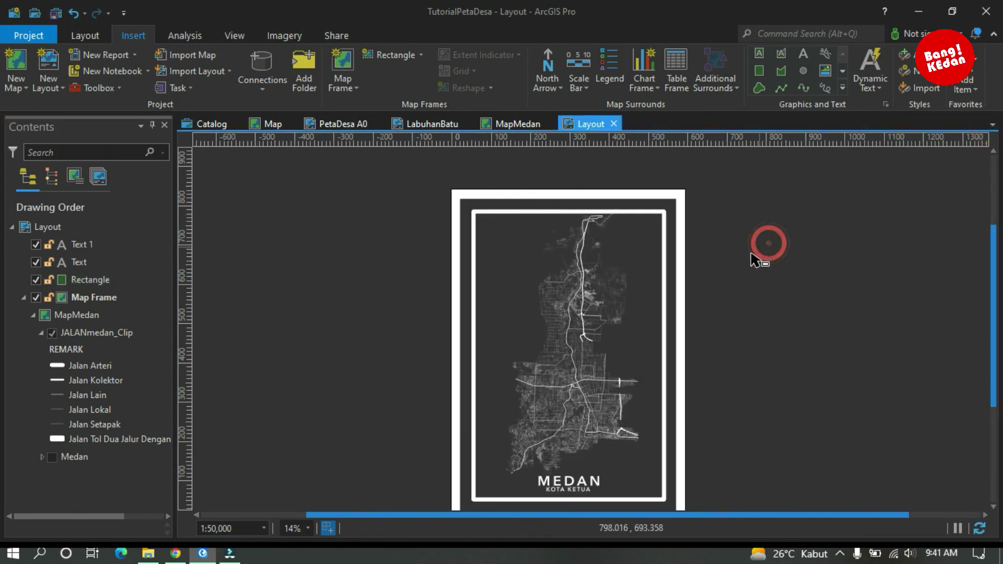
# - Examine up close where the northern roads meet the rectangle's upper edge, and show the whole page
pyautogui.scroll(5, 610, 218)
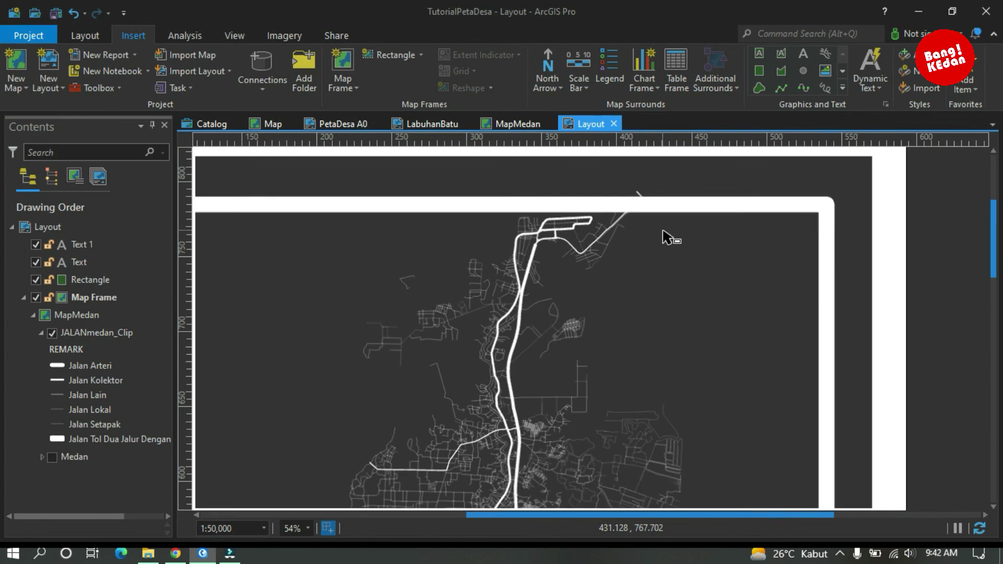
pyautogui.scroll(-5, 663, 233)
pyautogui.moveTo(721, 249); pyautogui.dragTo(625, 197)
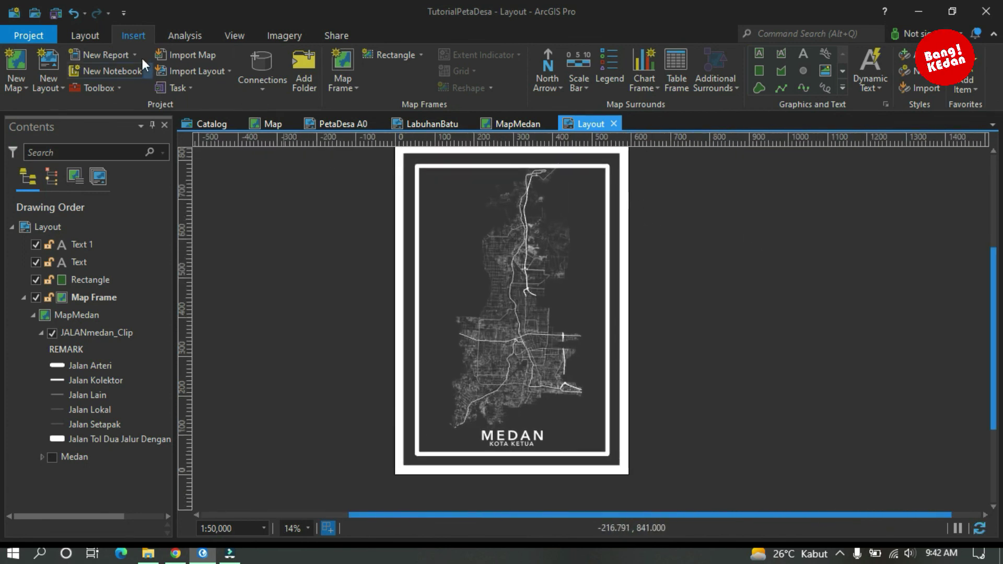
pyautogui.click(97, 36)
pyautogui.click(126, 55)
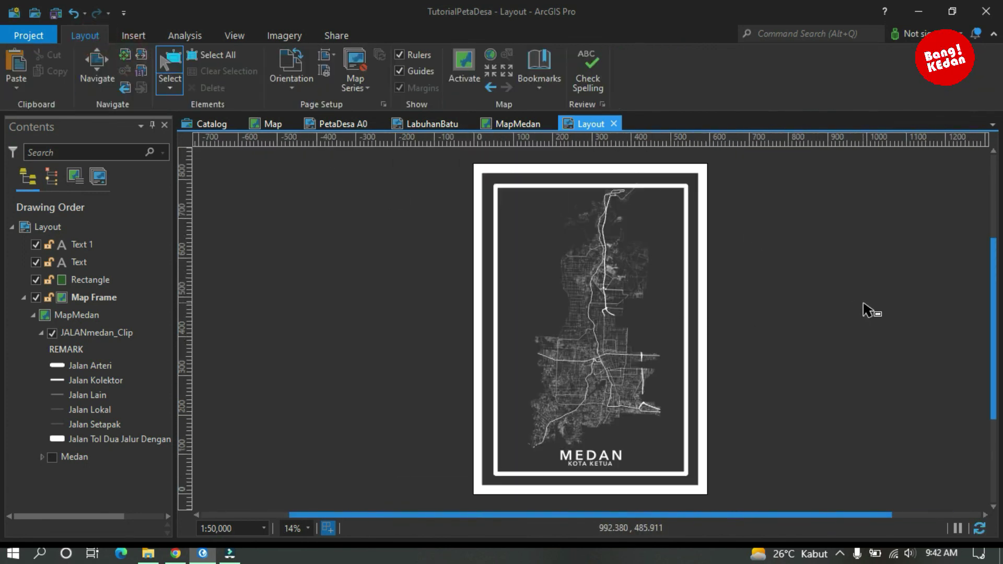